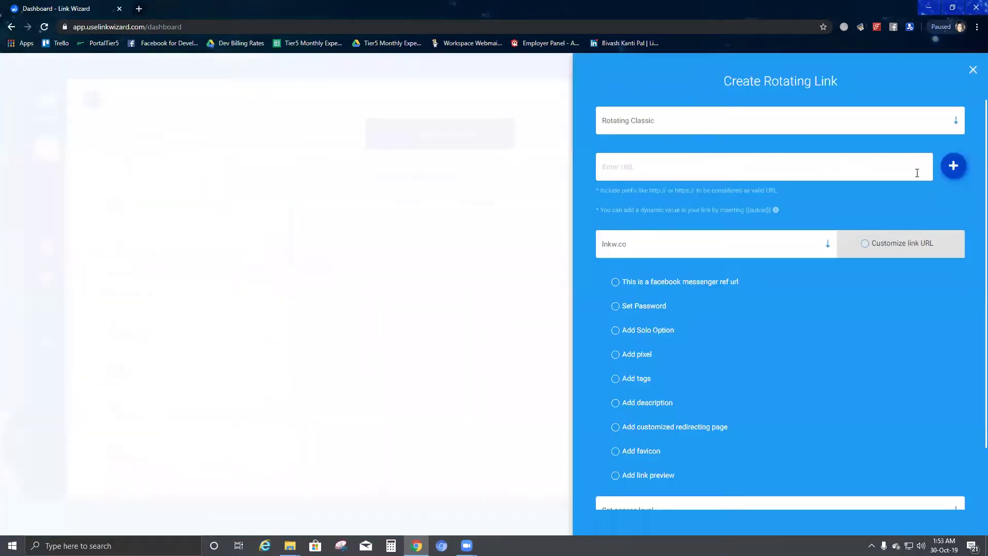
click(953, 167)
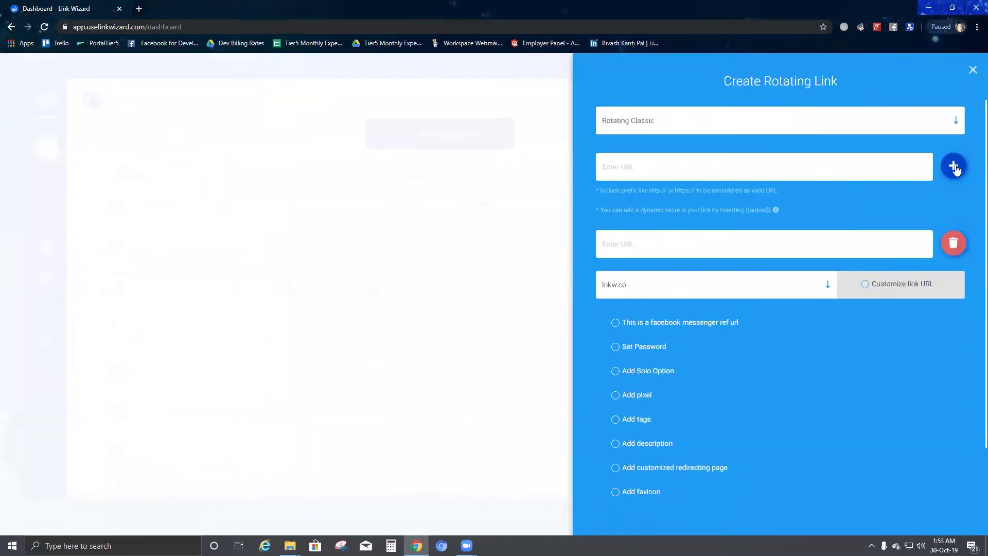
click(953, 167)
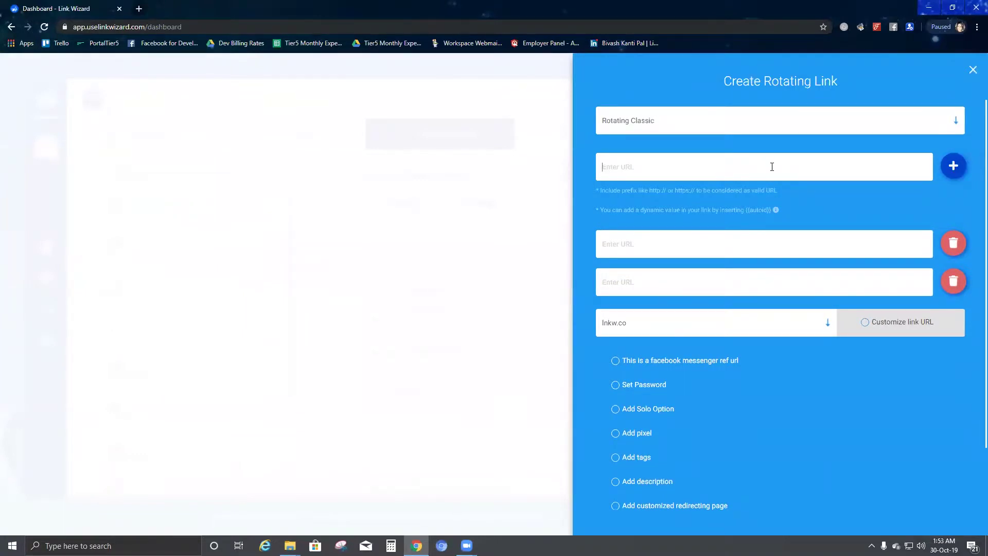
click(772, 166)
text(https://www)
key(BackSpace)
key(BackSpace)
key(BackSpace)
key(BackSpace)
key(BackSpace)
text(//www.facebook.com)
key(Tab)
text(https://w)
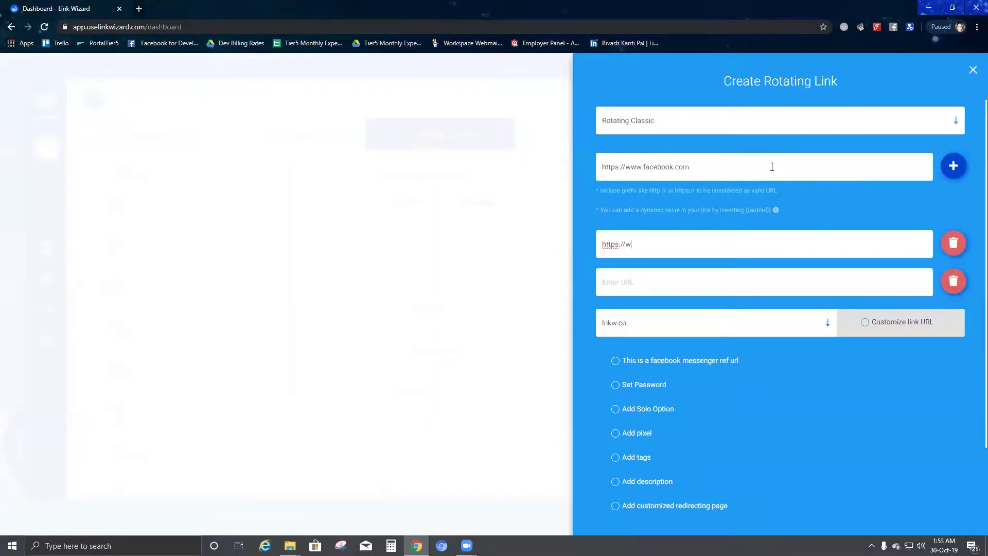
text(ww.youtube.com)
key(Tab)
text(https://www.google)
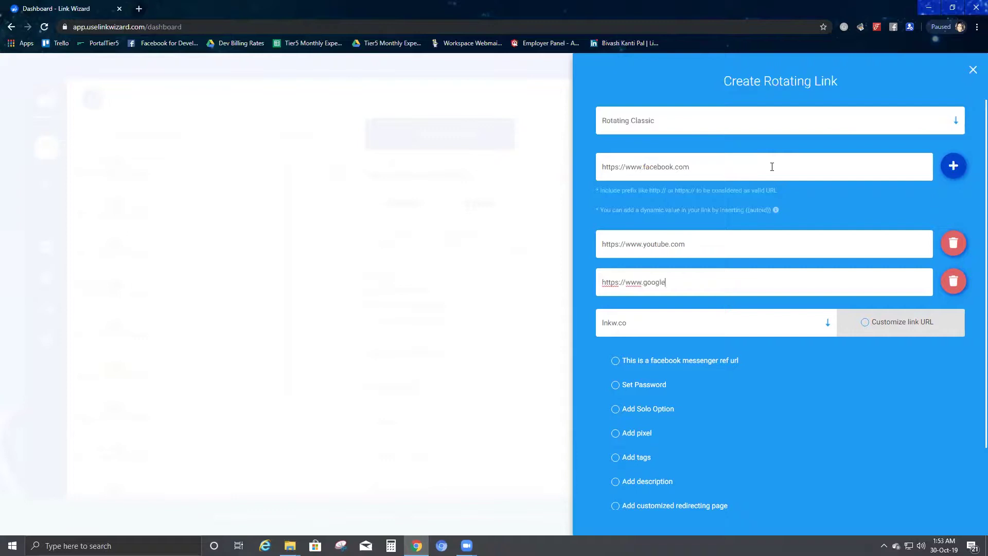
text(.com)
Leave the optional link settings unselected and create the rotating link
scroll(783, 343, down, 2)
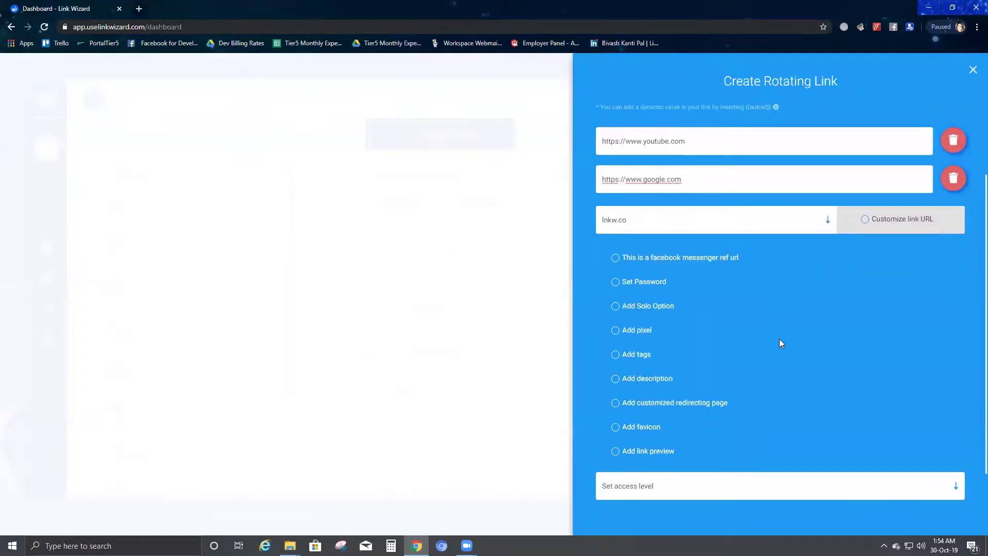
scroll(780, 342, down, 1)
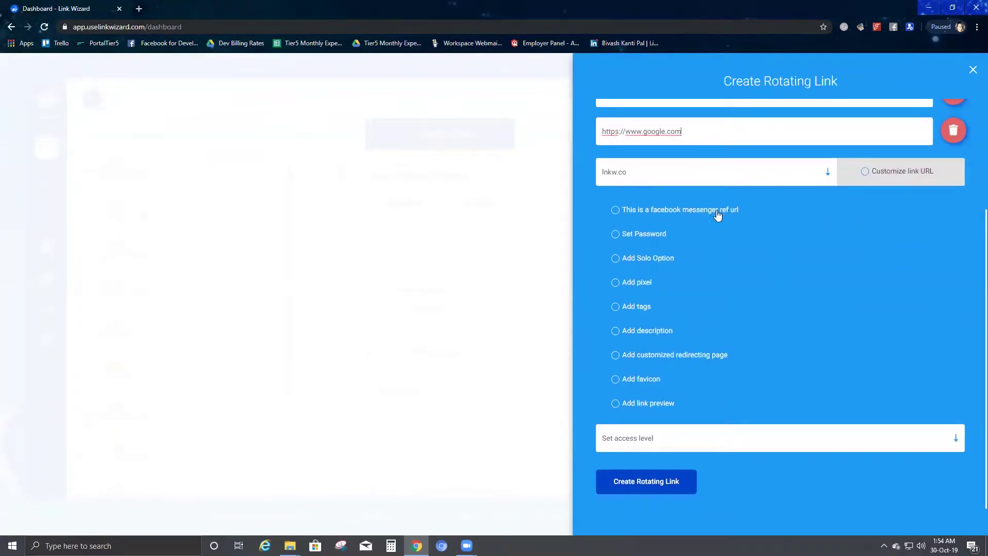
drag(744, 202, 719, 380)
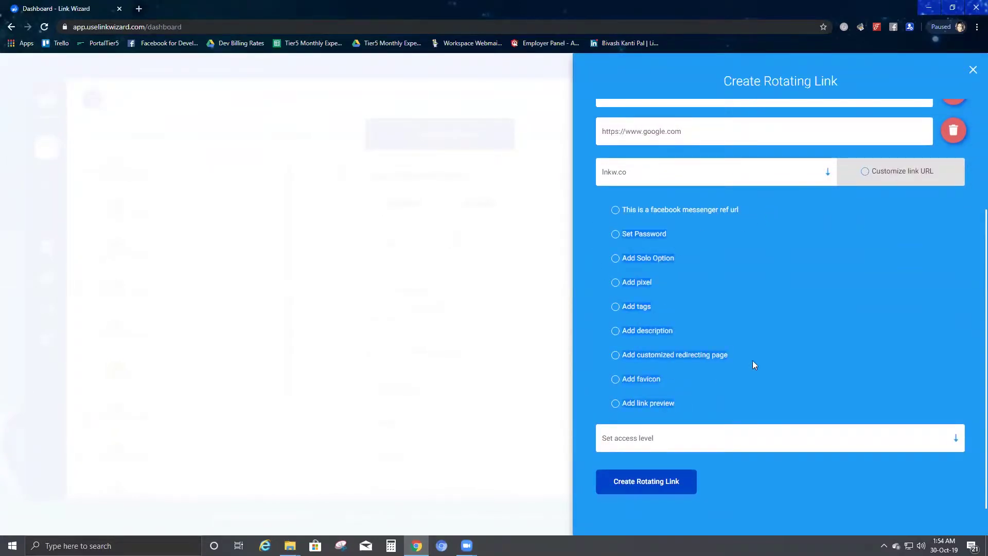
click(829, 315)
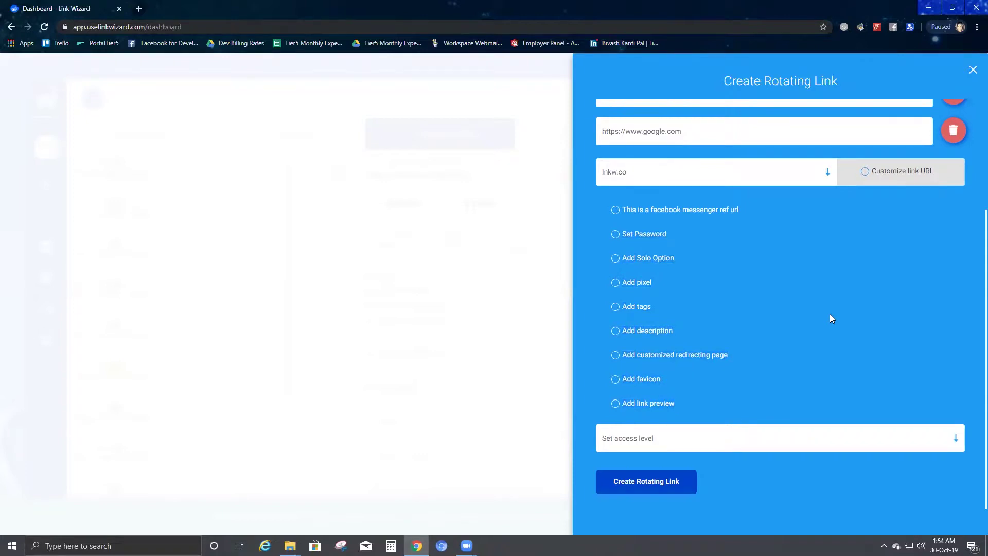
click(642, 483)
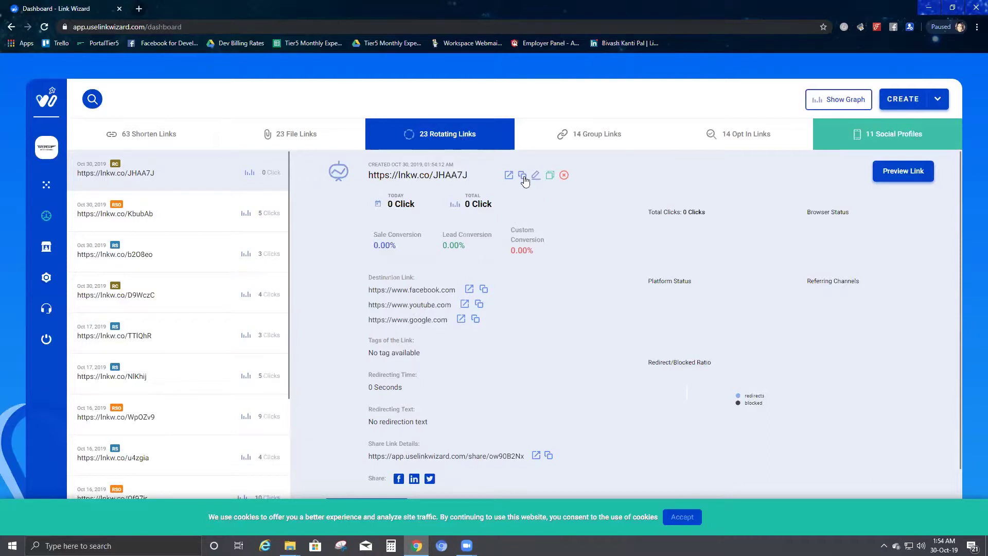
click(264, 546)
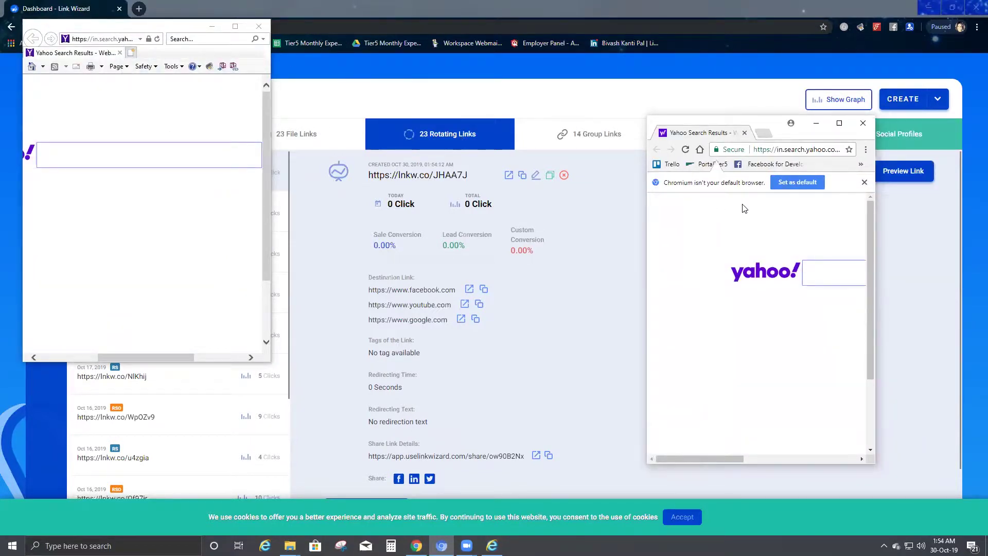
click(117, 39)
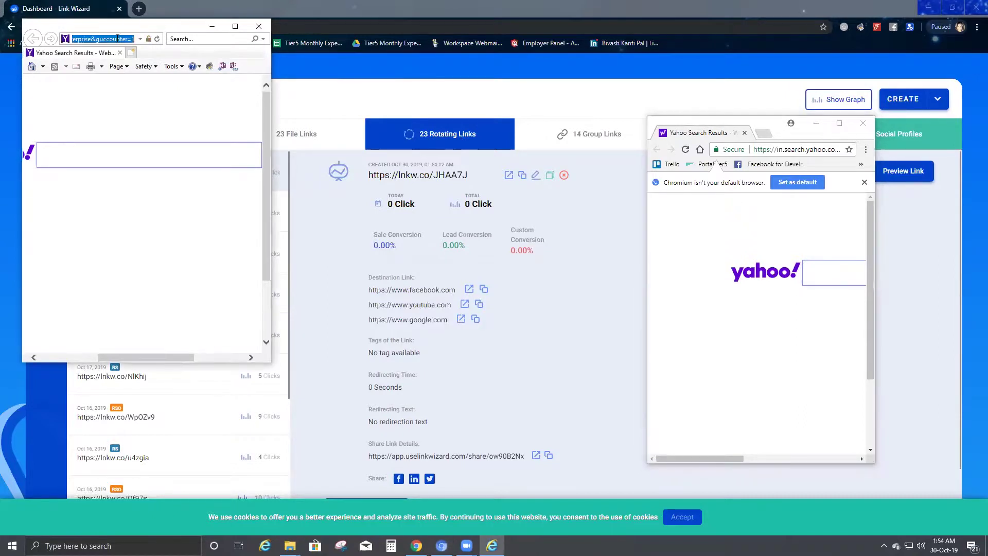
text(https://lnkw.co/JHAA7J)
key(Return)
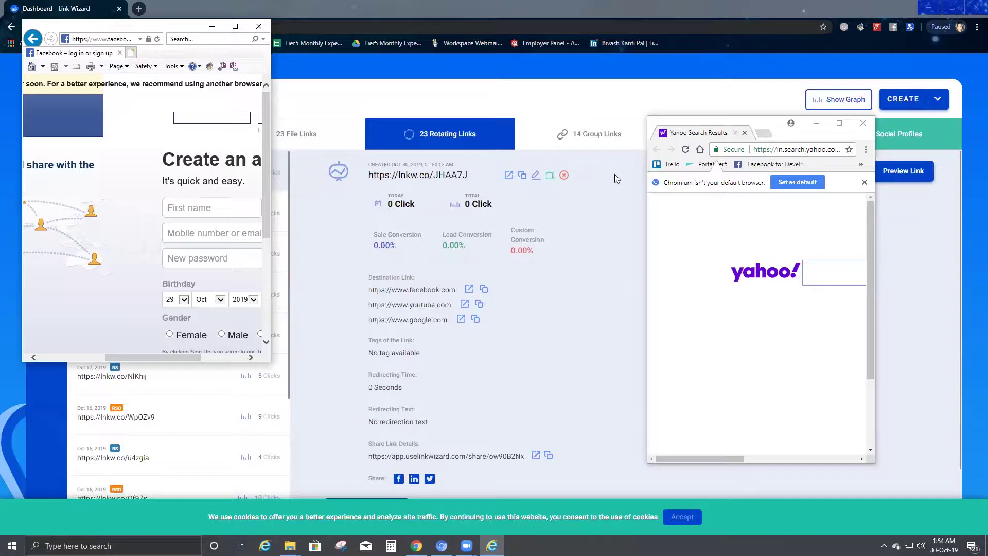
click(796, 150)
text(https://lnkw.co/JHAA7J)
key(Return)
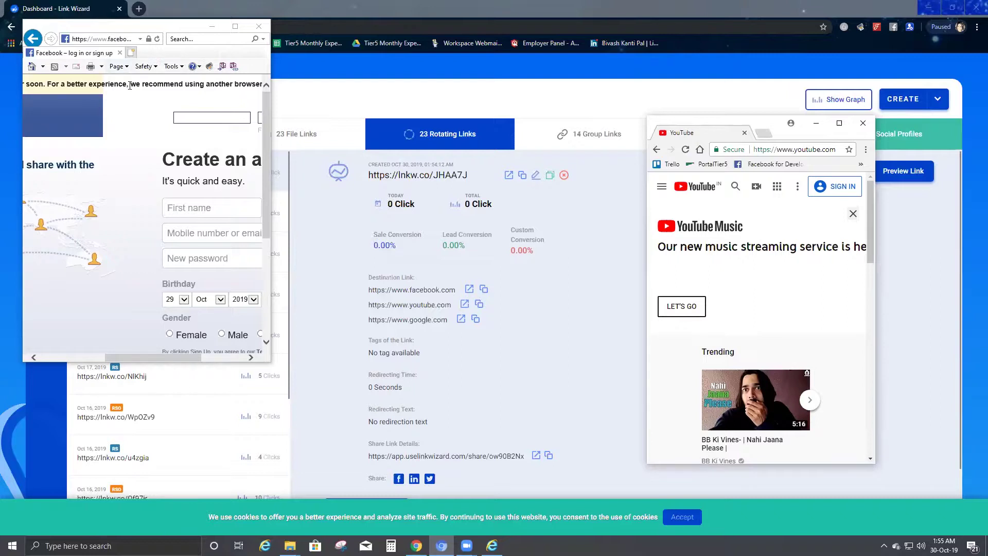
click(132, 53)
click(114, 39)
text(https://lnkw.co/JHAA7J)
key(Return)
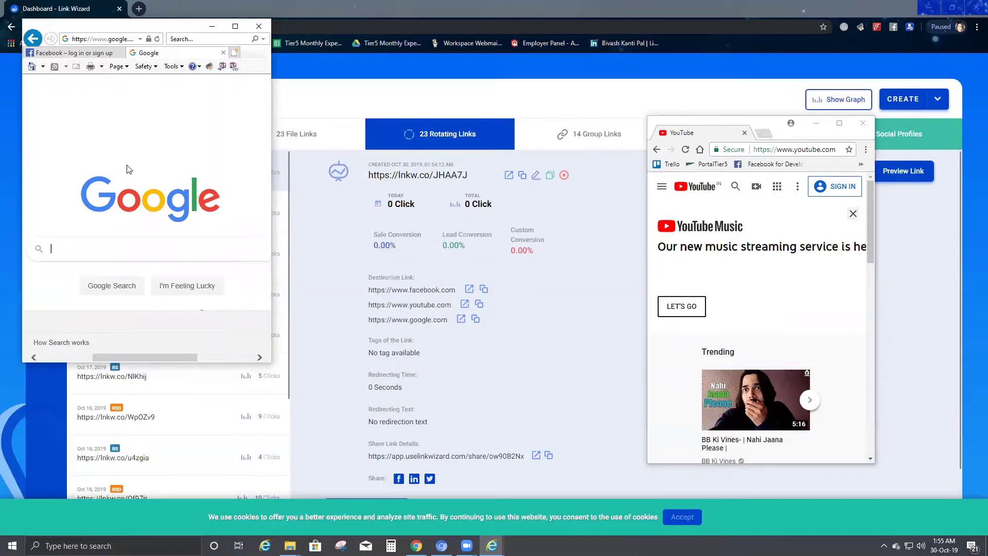
click(763, 134)
text(https://lnkw.co/JHAA7J)
key(Return)
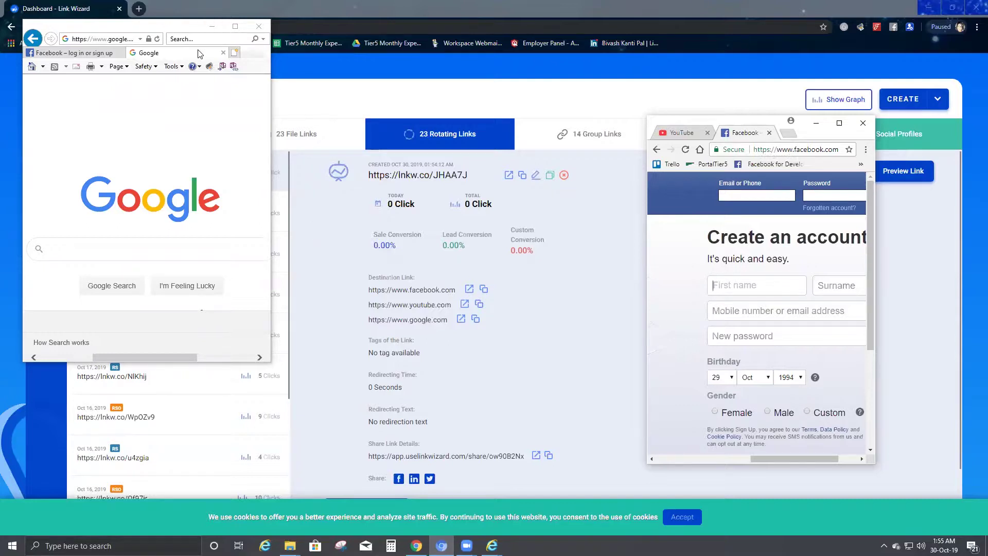
click(234, 52)
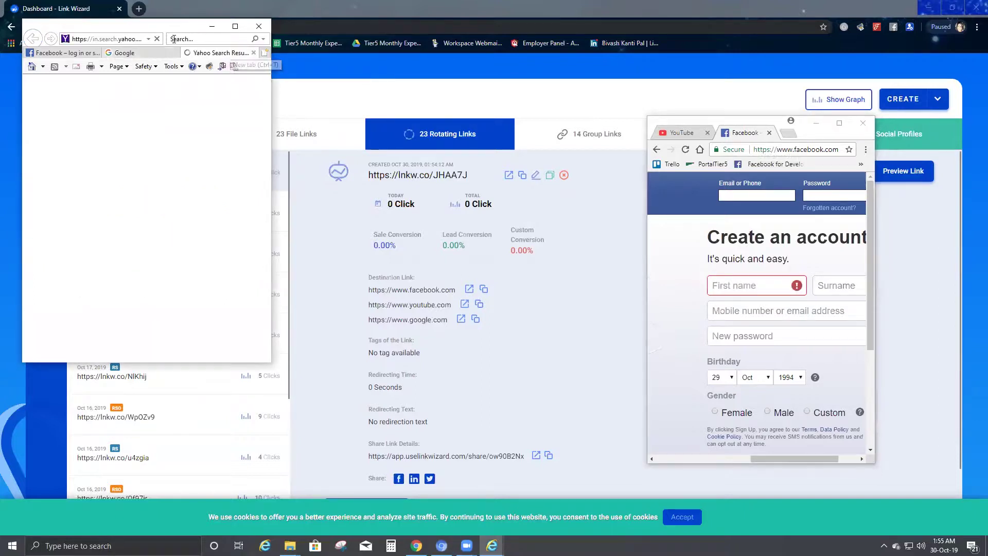
click(134, 39)
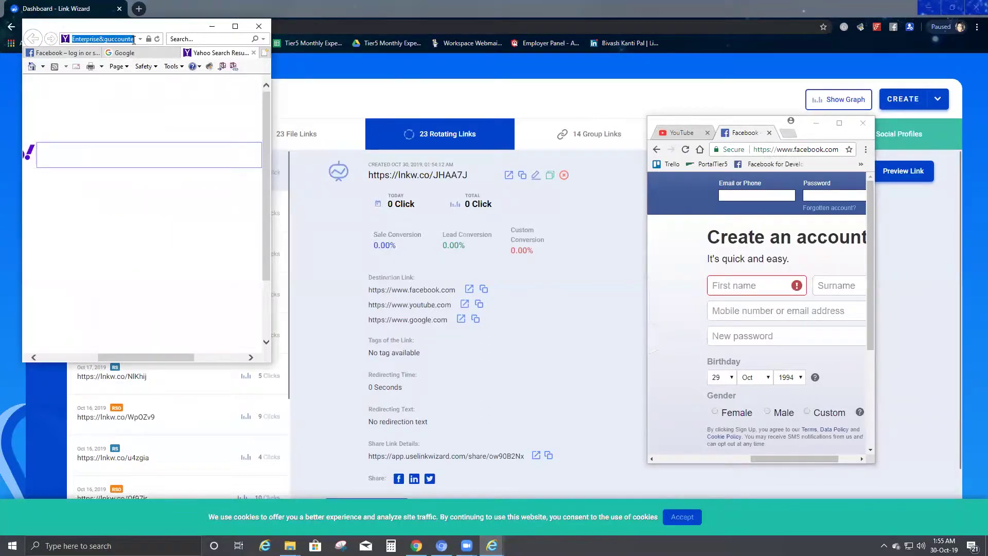
text(https://lnkw.co/JHAA7J)
key(Return)
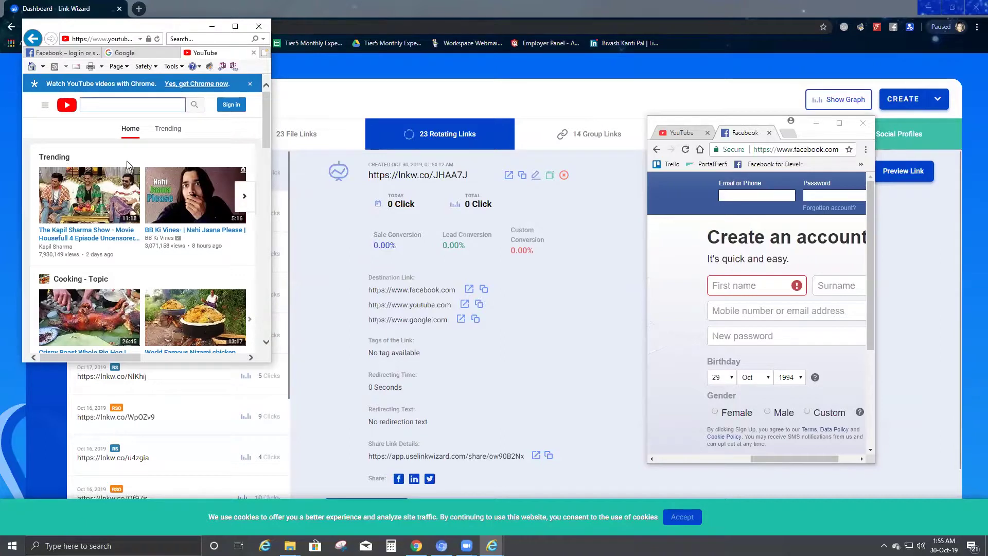
click(792, 134)
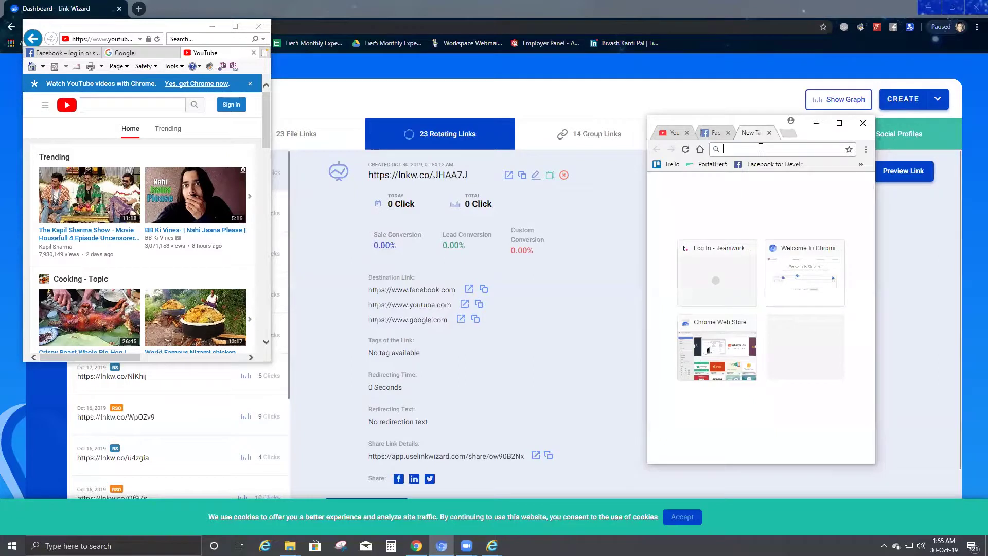
text(https://lnkw.co/JHAA7J)
key(Return)
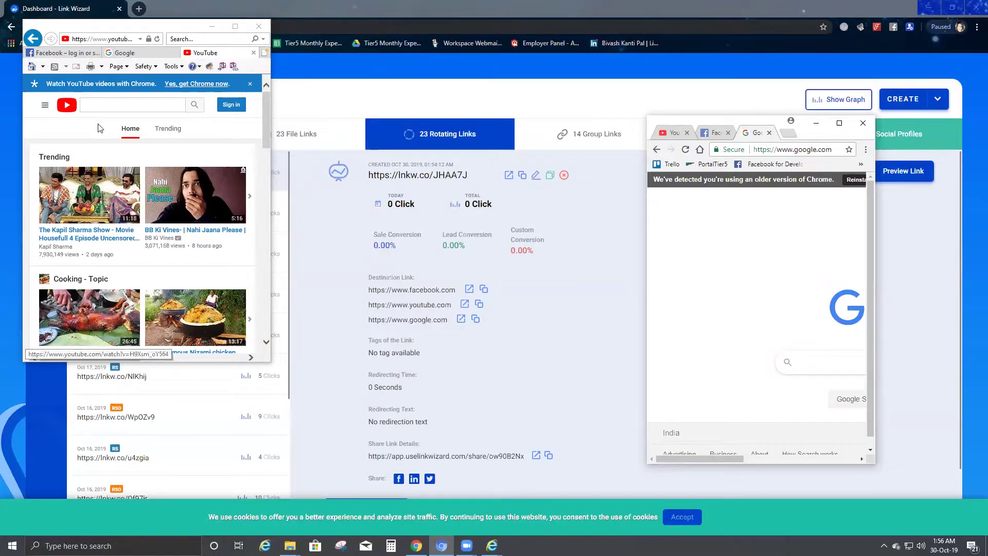
click(265, 52)
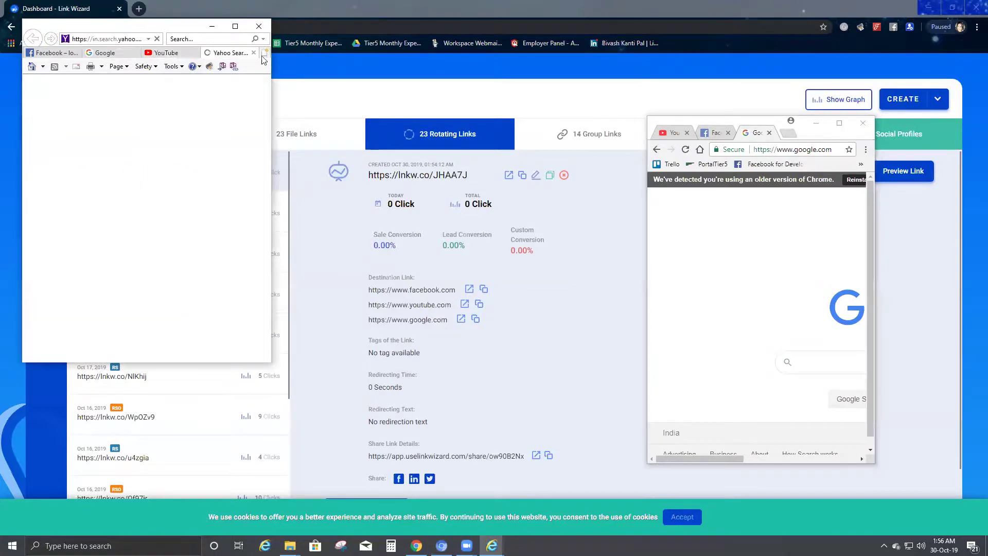
click(138, 39)
text(https://lnkw.co/JHAA7J)
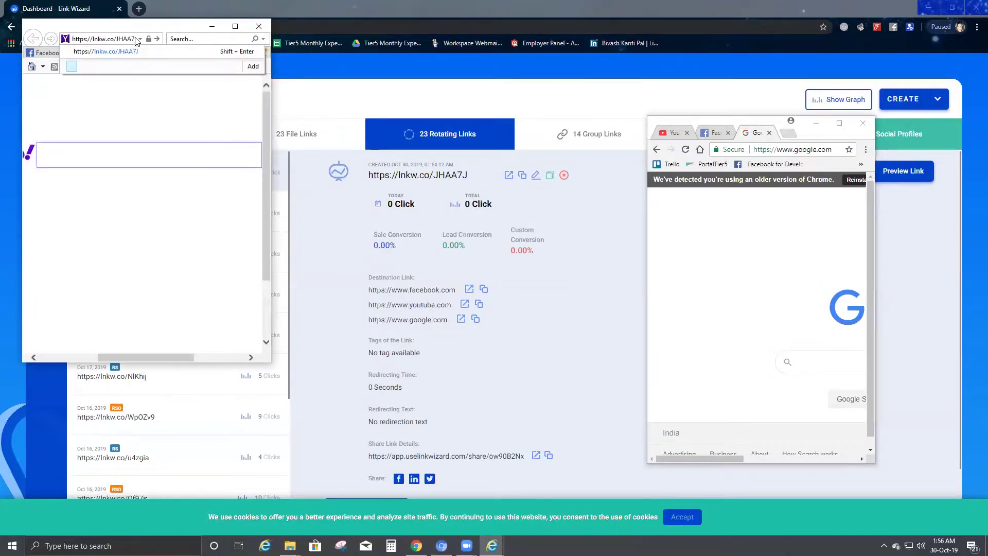
key(Return)
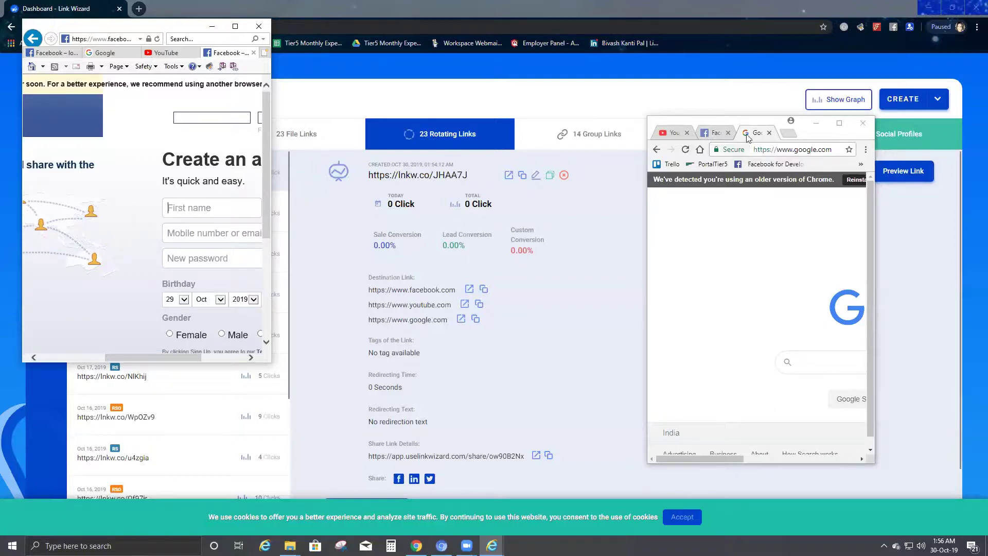
click(729, 149)
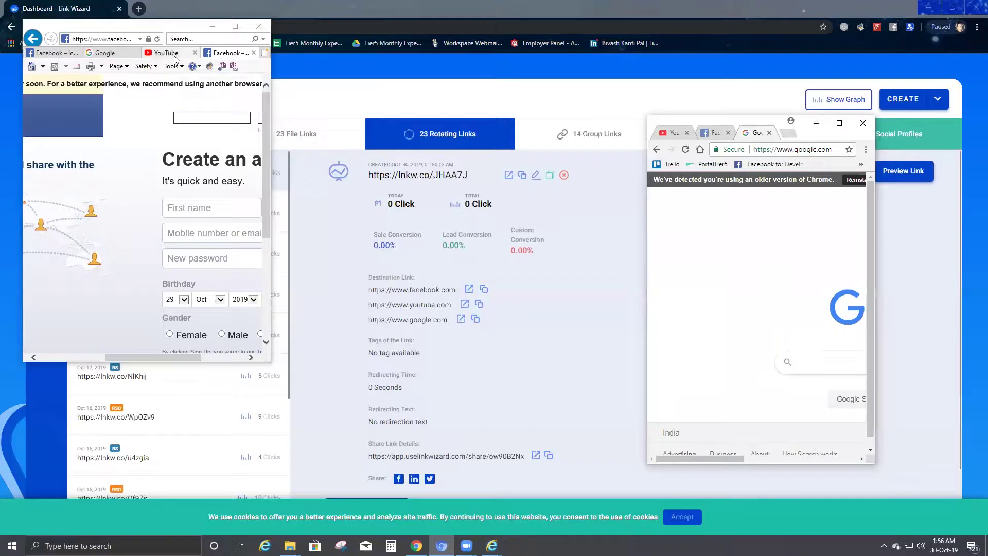
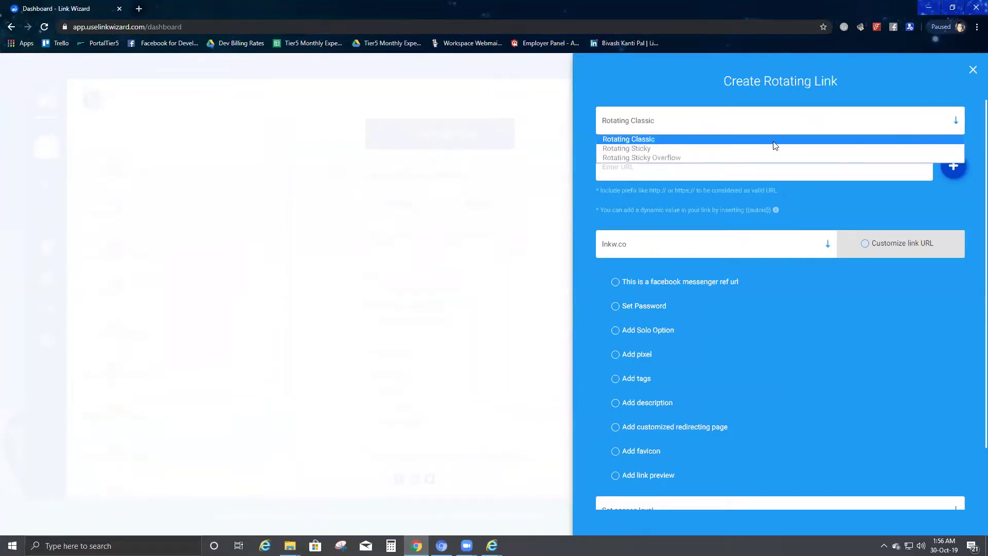
Set the new rotating link's type to Rotating Sticky and close the Internet Explorer and Chromium test windows with all their tabs
click(731, 148)
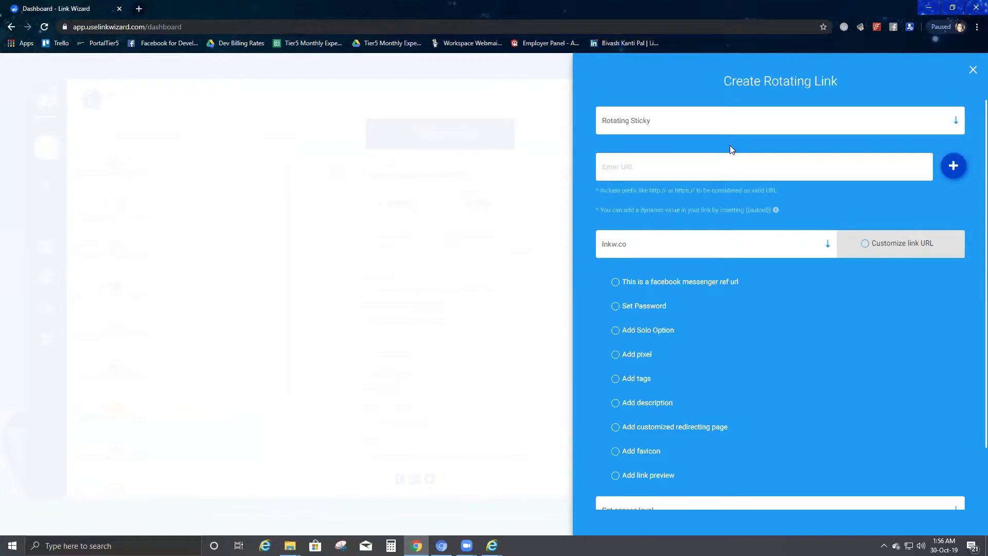
key(alt+Tab)
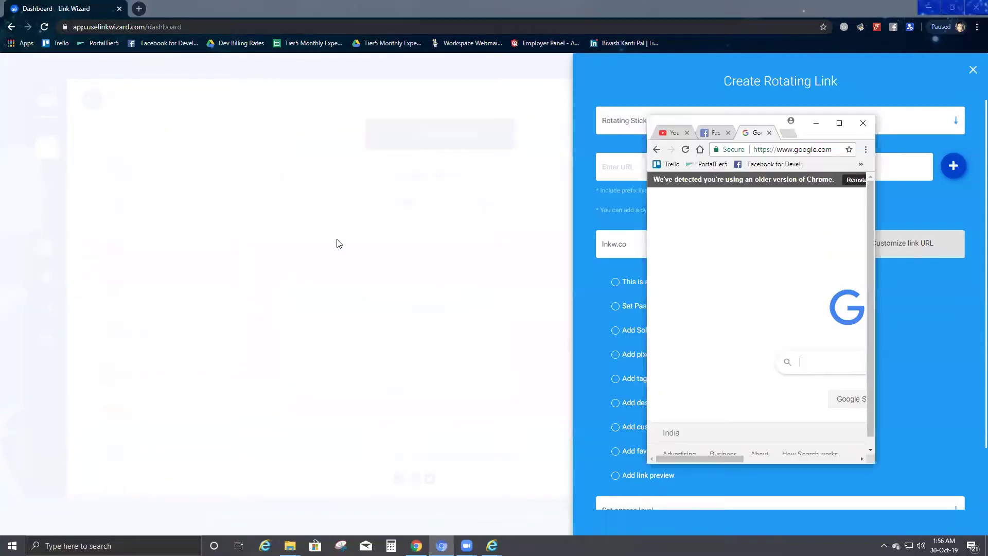
key(alt+Tab)
key(alt+Tab)
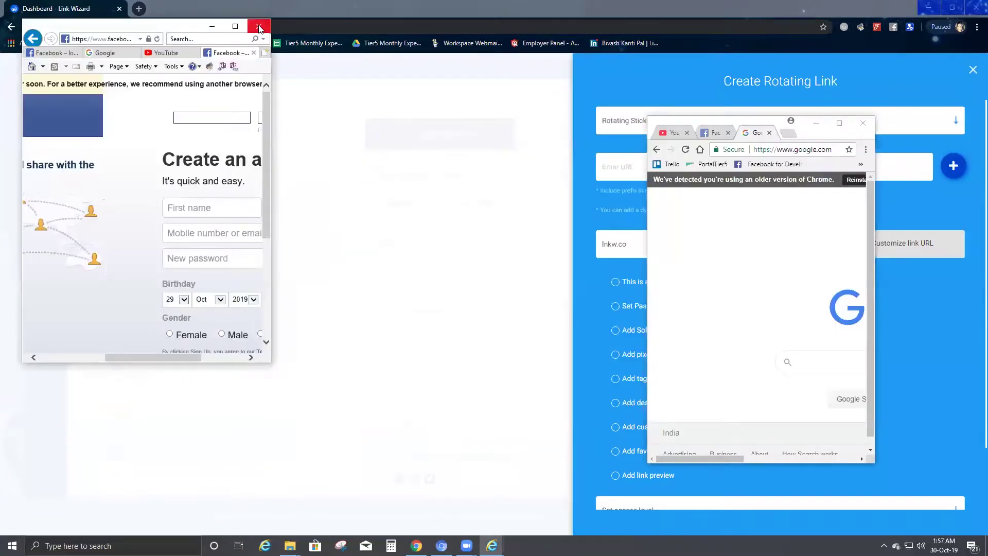
click(259, 25)
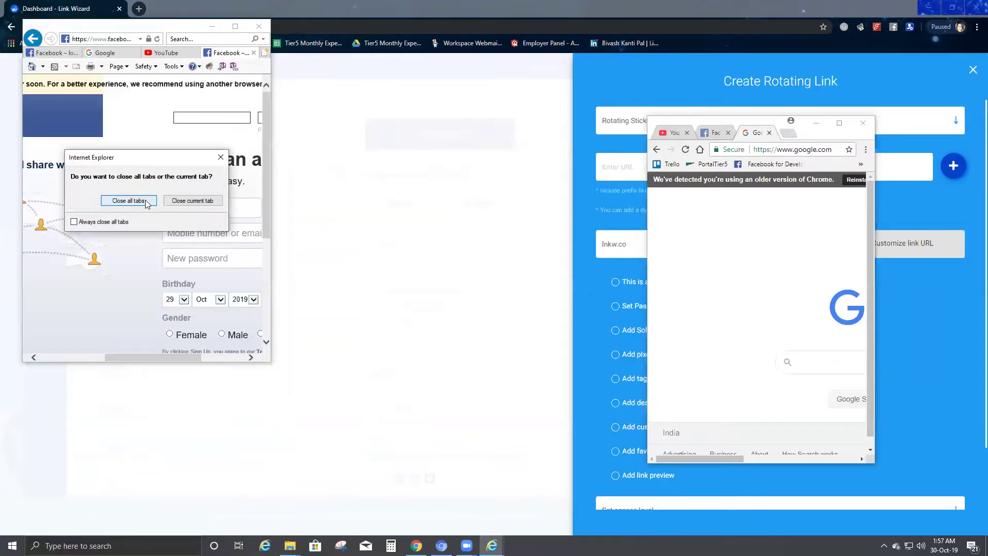
click(128, 201)
key(alt+Tab)
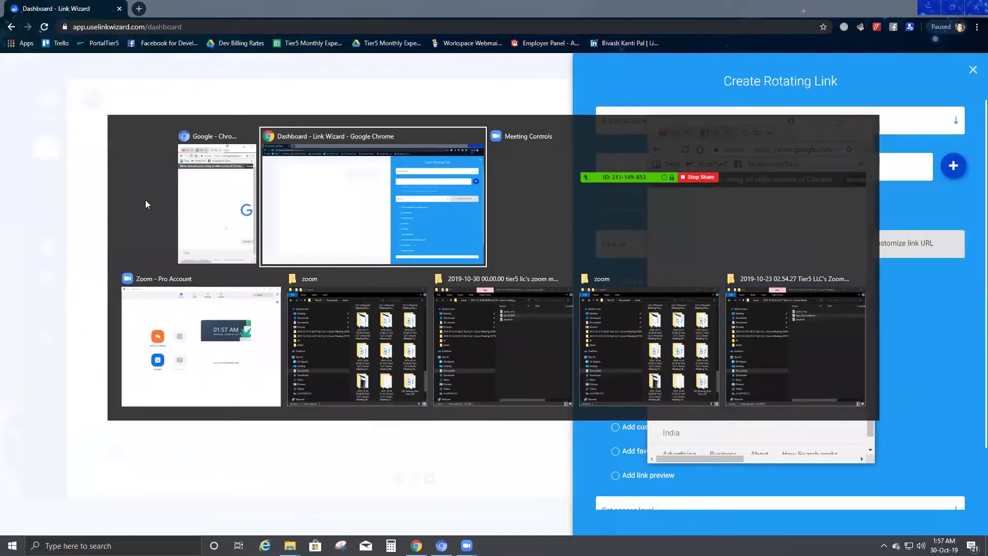
key(alt+Tab)
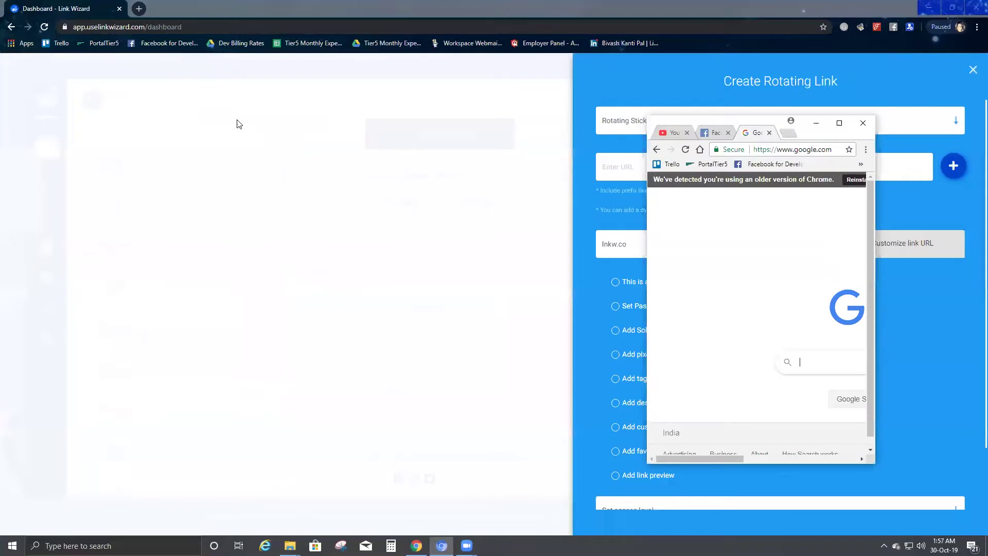
click(862, 122)
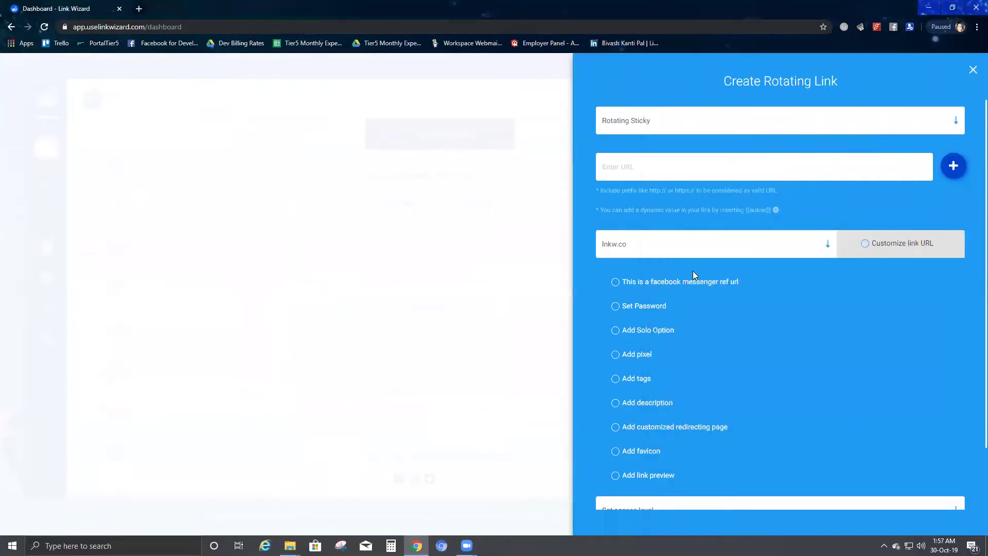
click(956, 167)
click(958, 168)
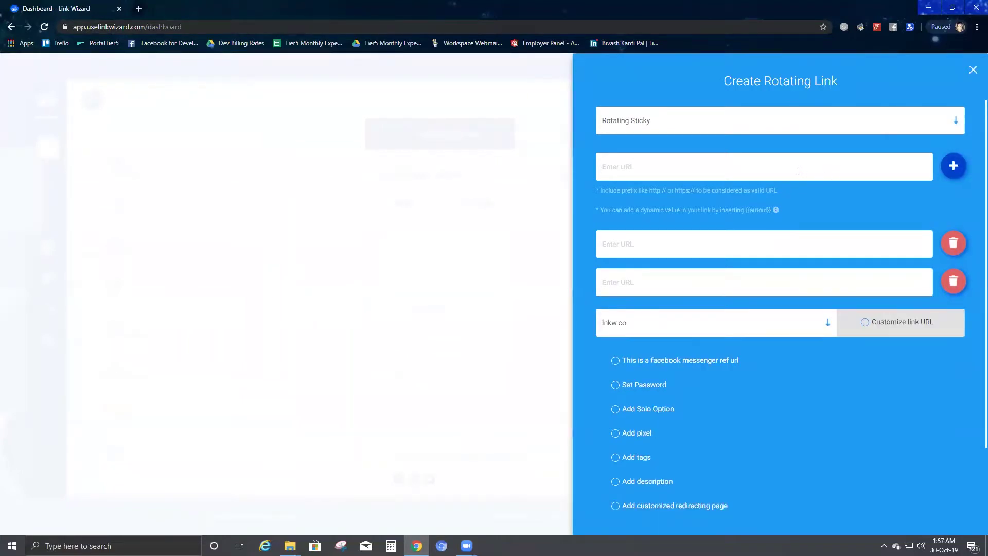
text(https:)
text(//www.fa)
text(cebok)
text(k.com)
key(Tab)
text(https://)
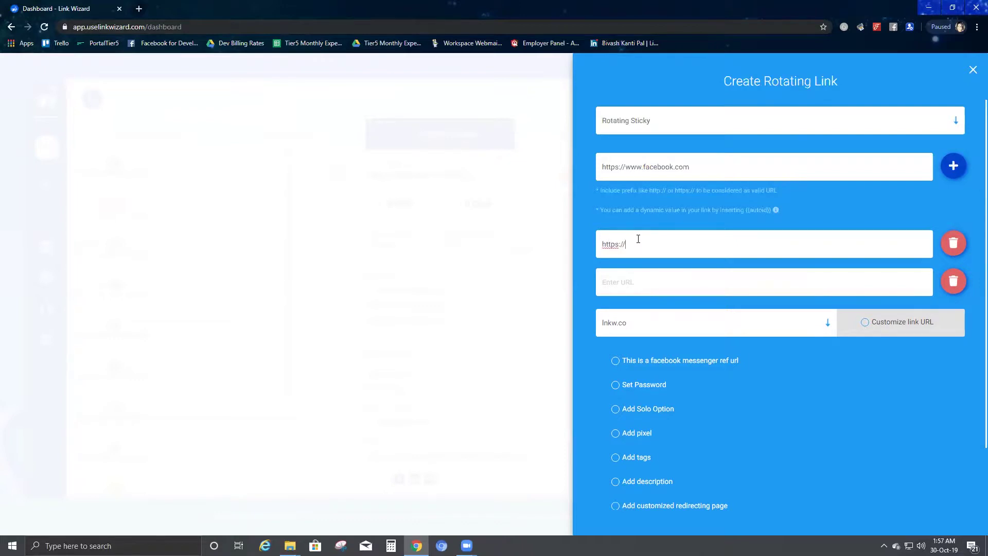
text(www.youtube.com)
click(628, 281)
text(https://ww.google.c)
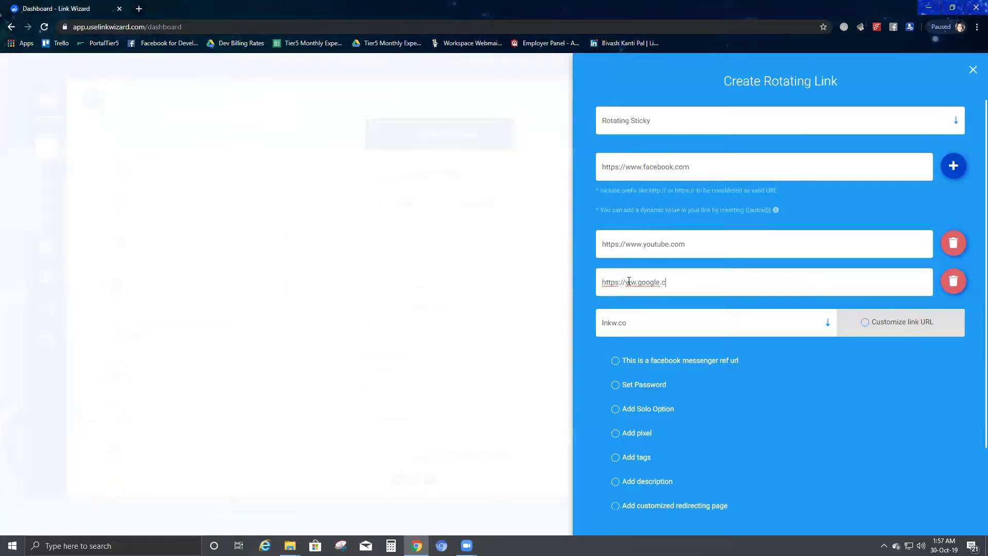
text(om)
text(s)
key(BackSpace)
text(w)
click(718, 271)
Review the three destination URLs and create the Rotating Sticky link on the lnkw.co domain
scroll(772, 265, down, 3)
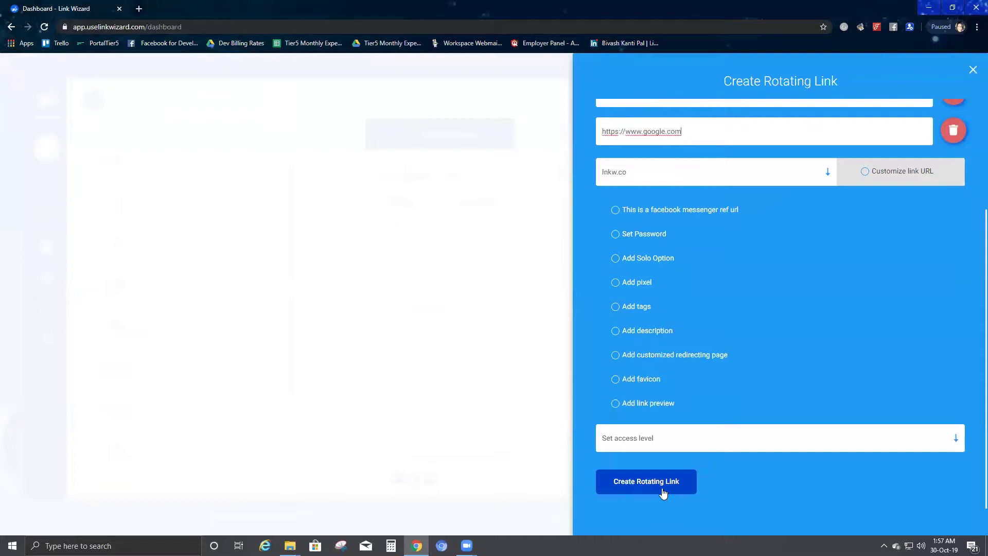
scroll(780, 344, up, 1)
scroll(779, 345, up, 2)
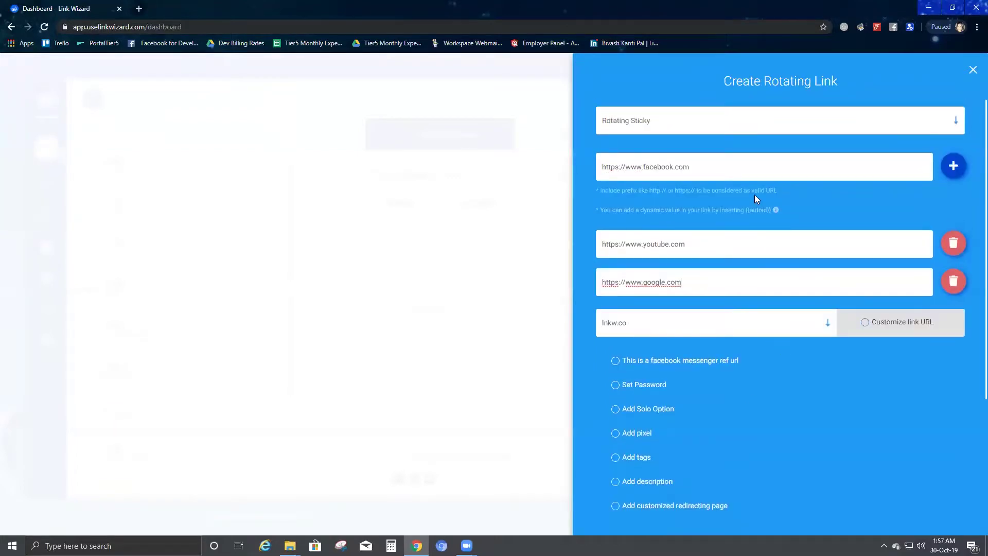
scroll(720, 494, down, 3)
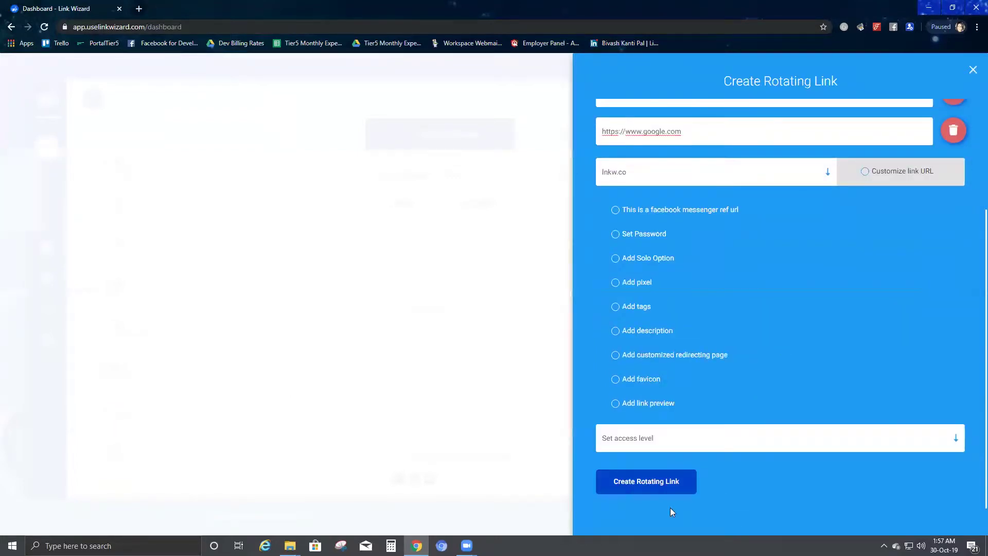
click(673, 482)
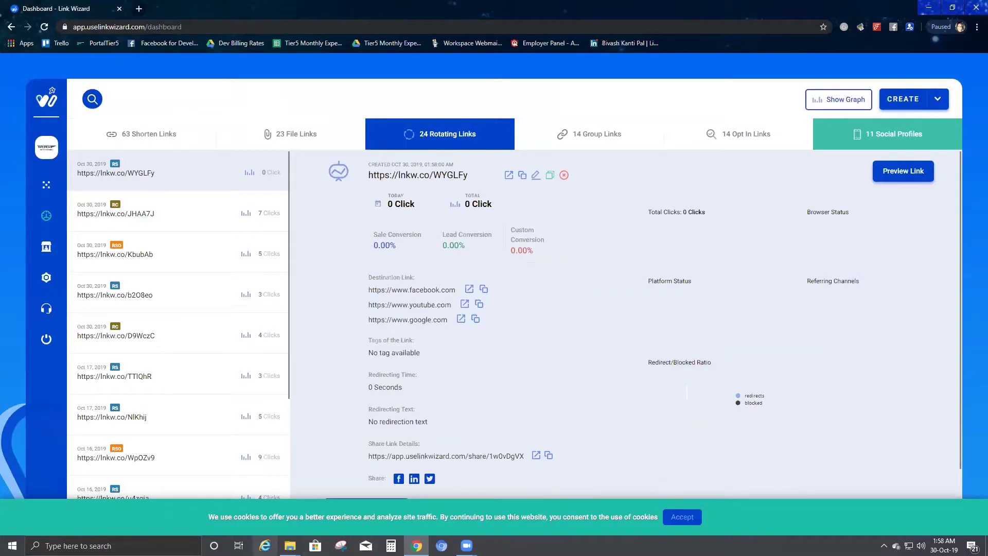
click(265, 545)
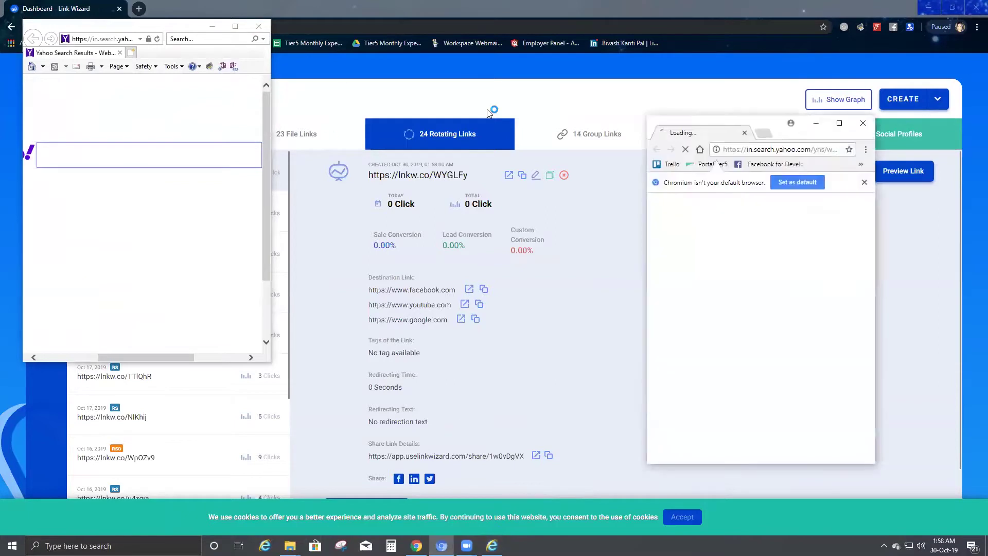
drag(753, 121, 760, 78)
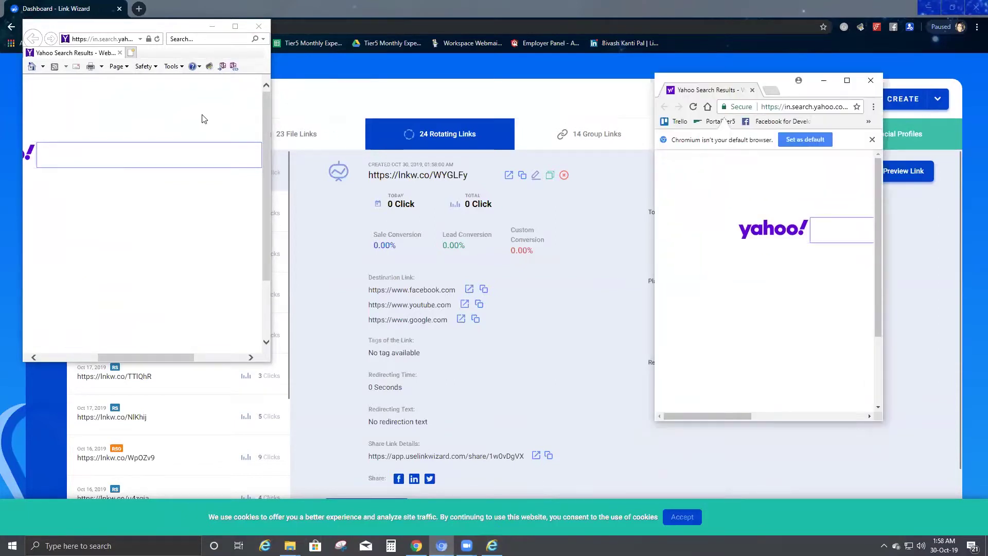
click(117, 38)
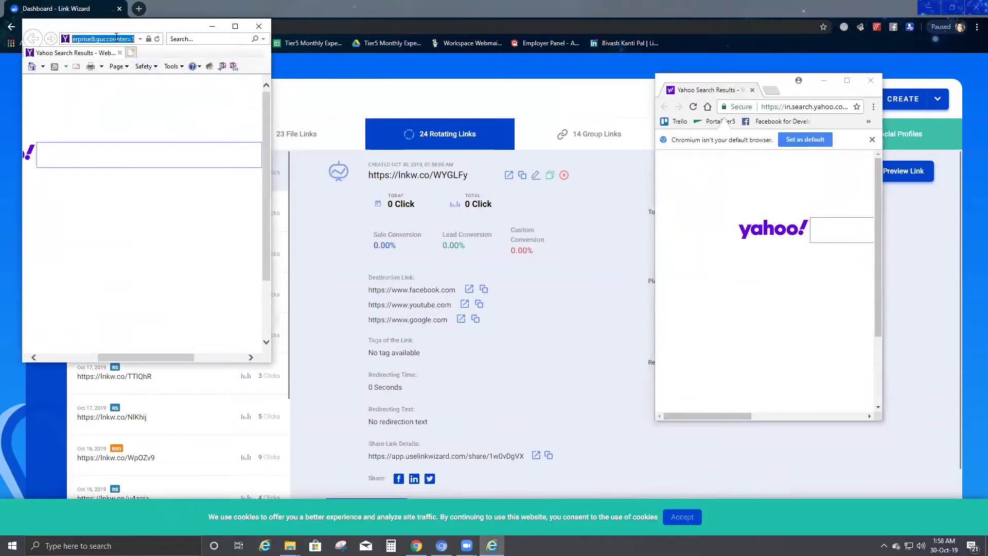
key(ctrl+v)
key(Return)
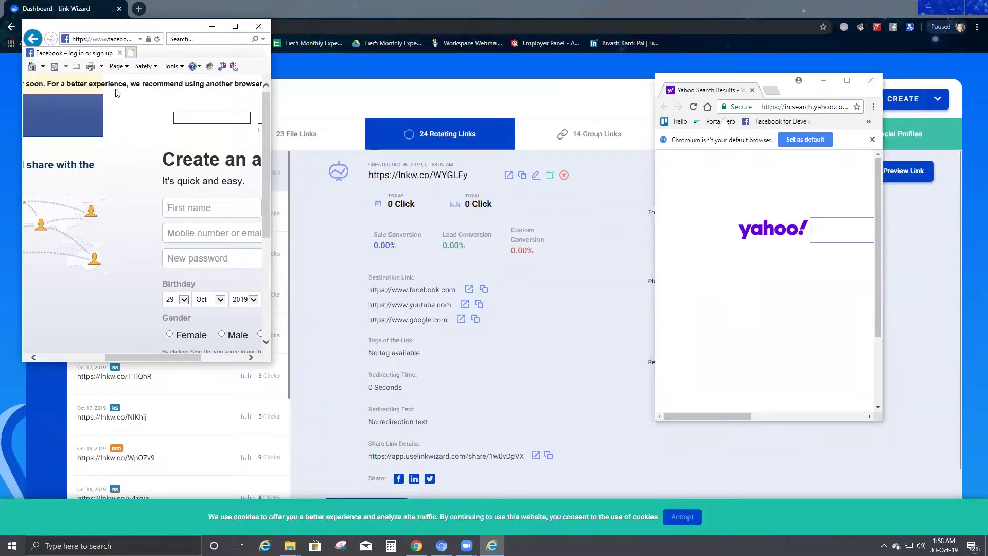
click(794, 106)
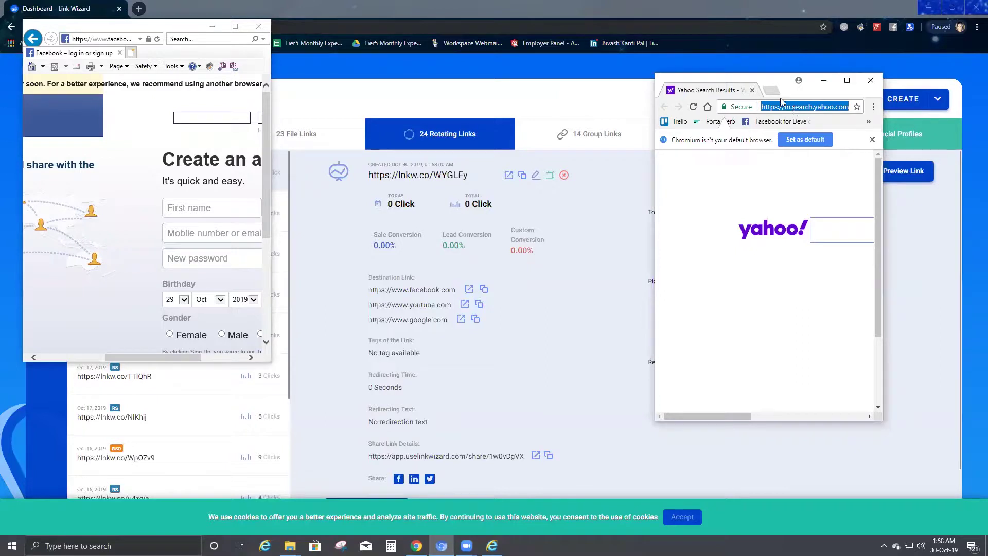
key(ctrl+v)
key(Return)
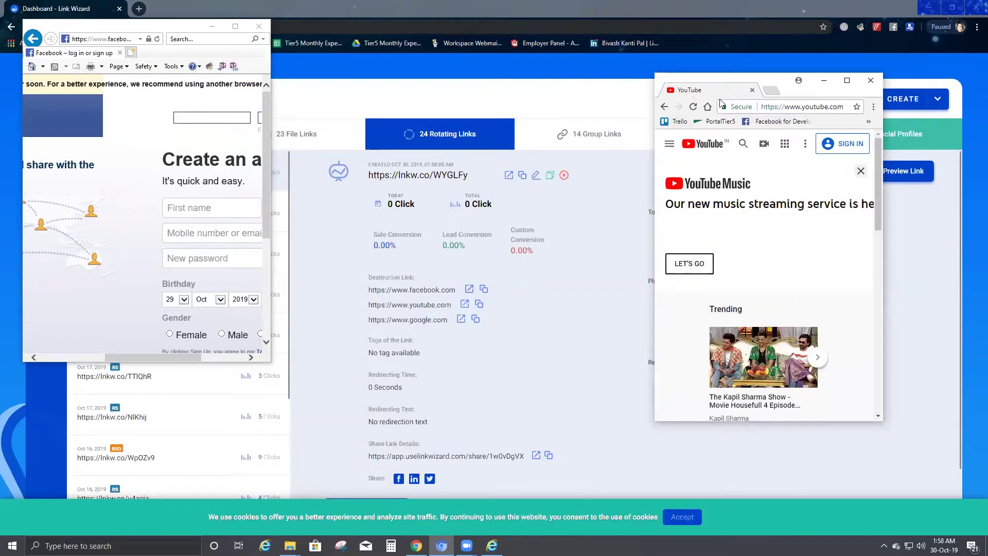
click(132, 52)
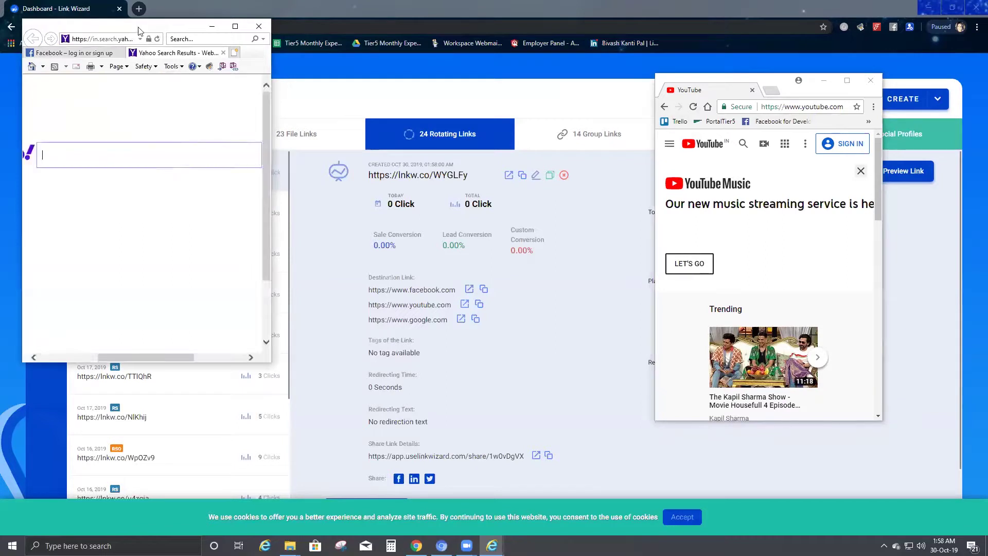
click(103, 39)
key(ctrl+v)
key(Return)
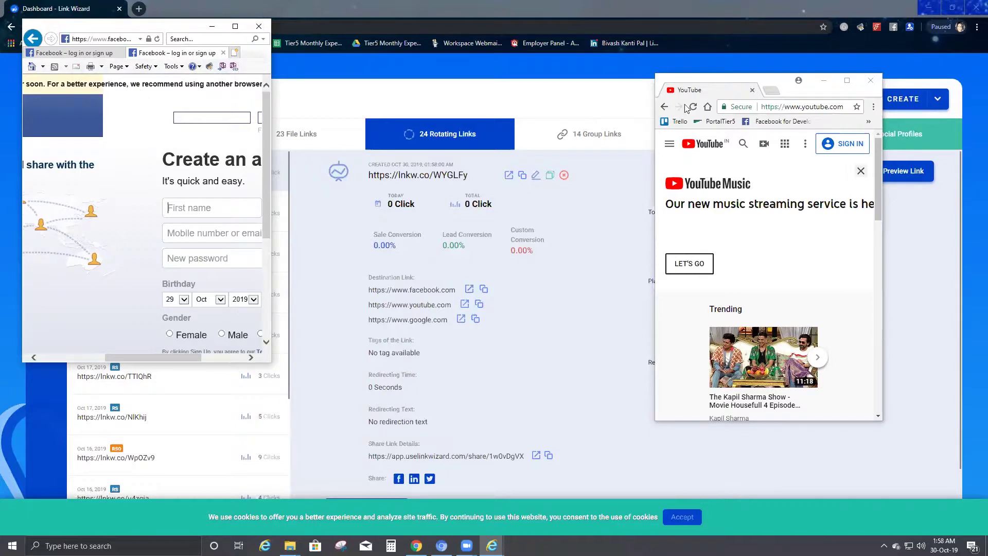
click(772, 91)
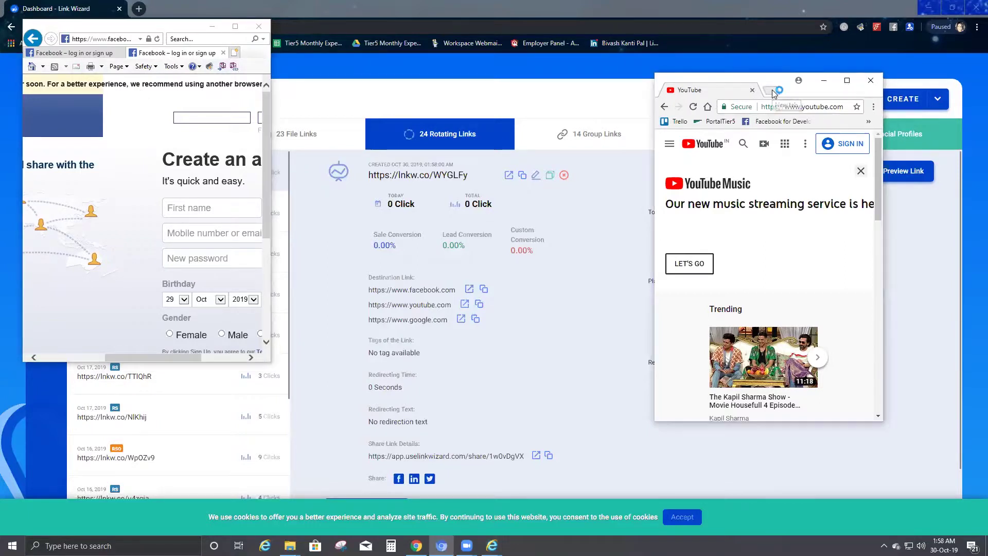
key(ctrl+v)
key(Return)
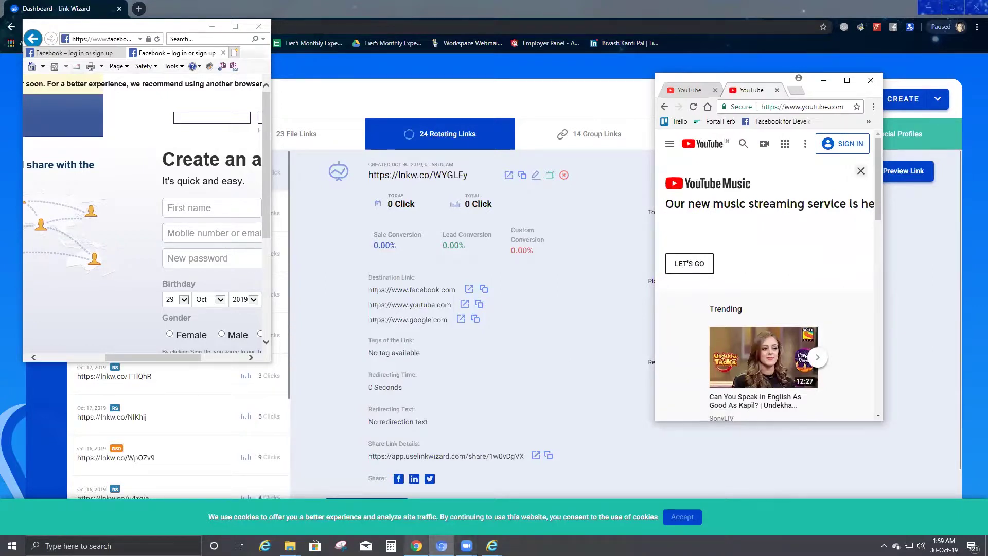
right_click(416, 545)
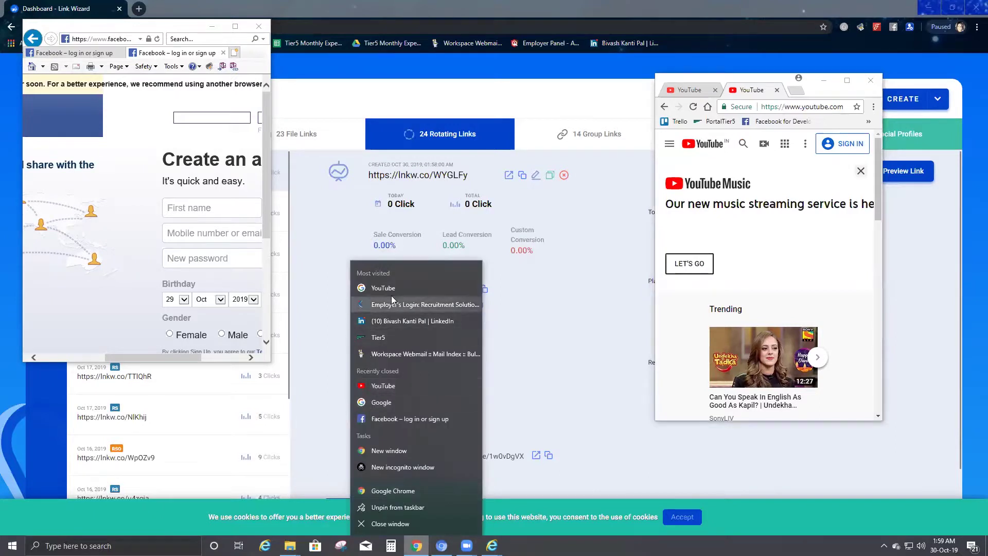
click(388, 451)
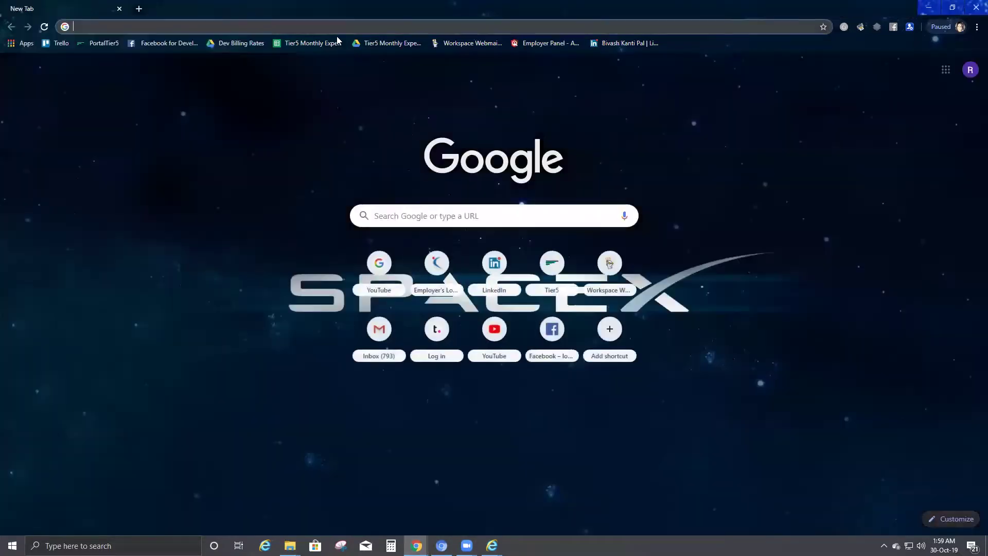
click(952, 7)
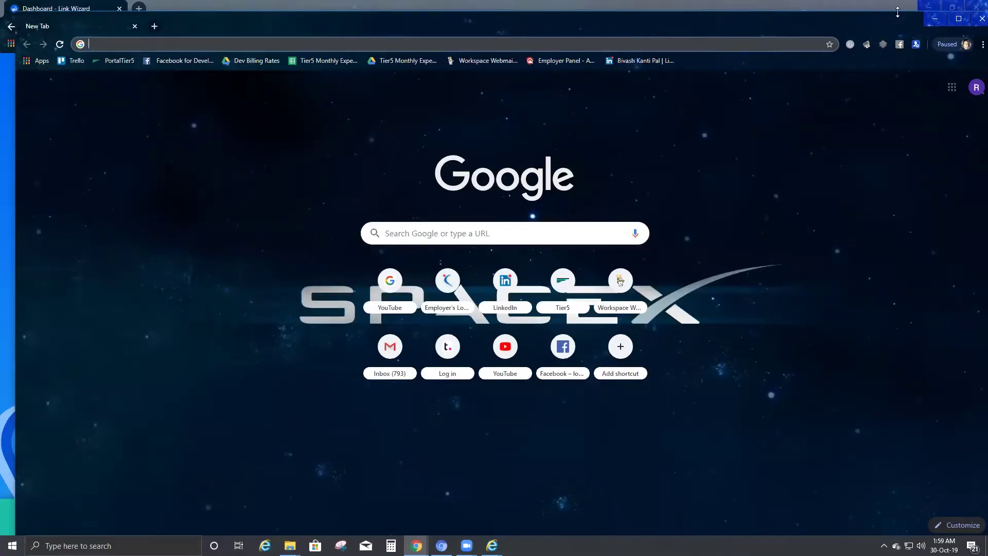
drag(897, 11, 274, 230)
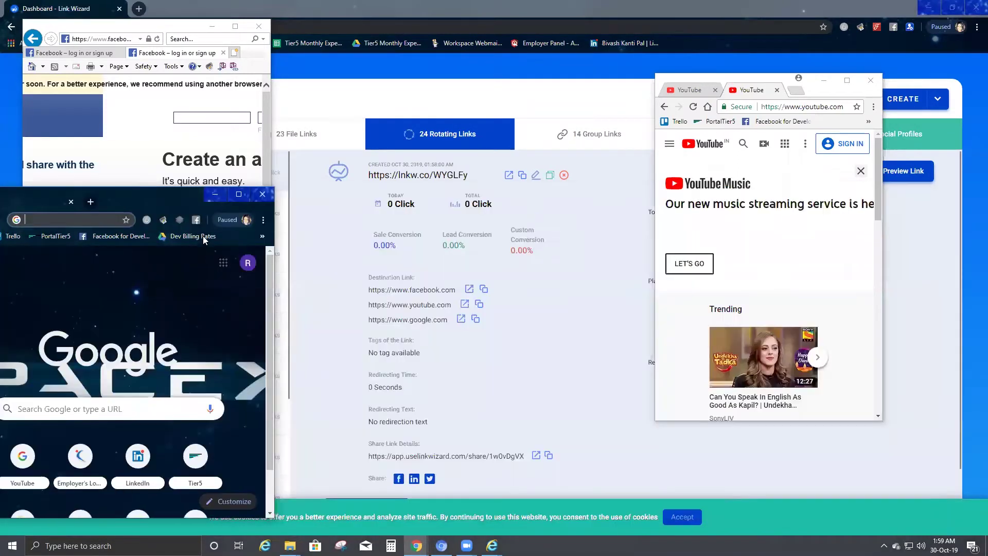
drag(180, 192, 342, 164)
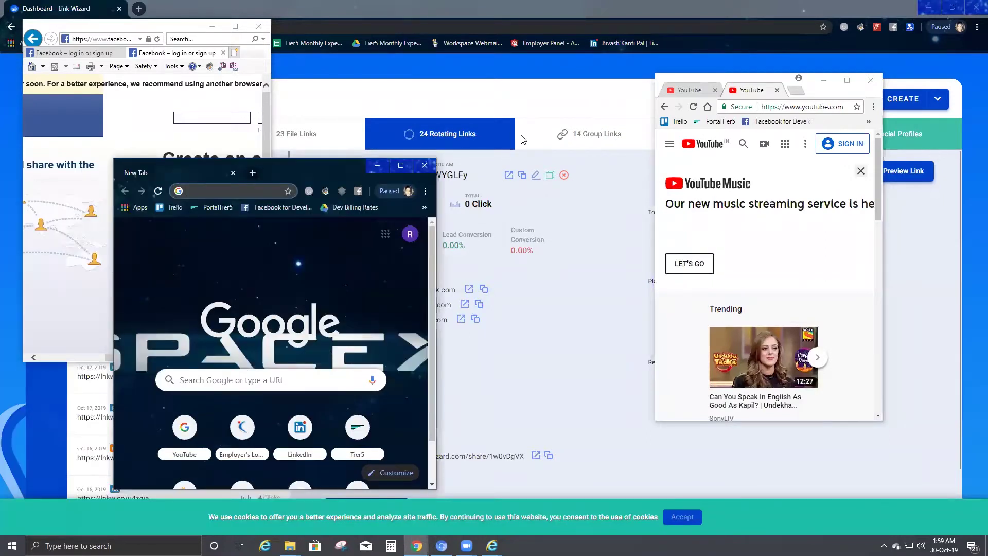
drag(523, 139, 469, 112)
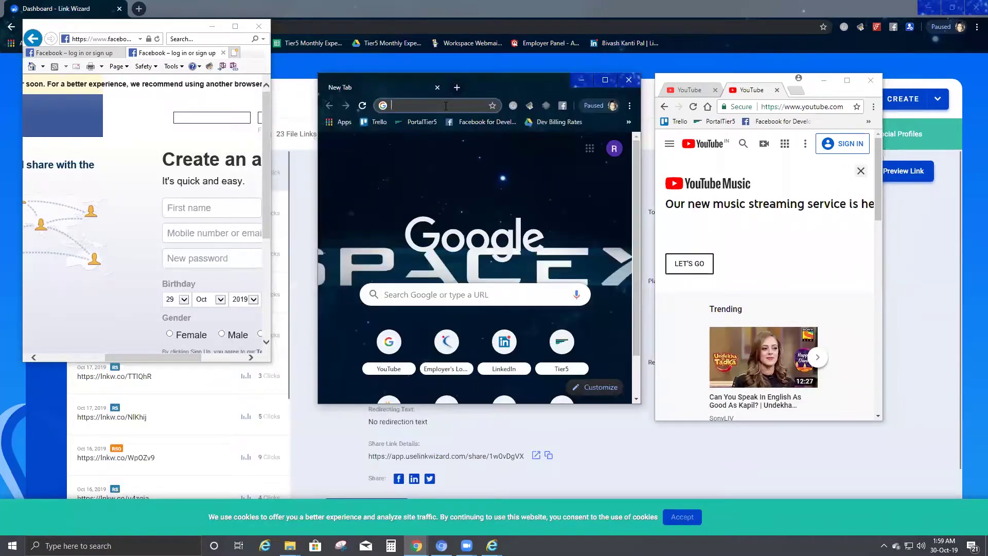
key(ctrl+v)
key(Return)
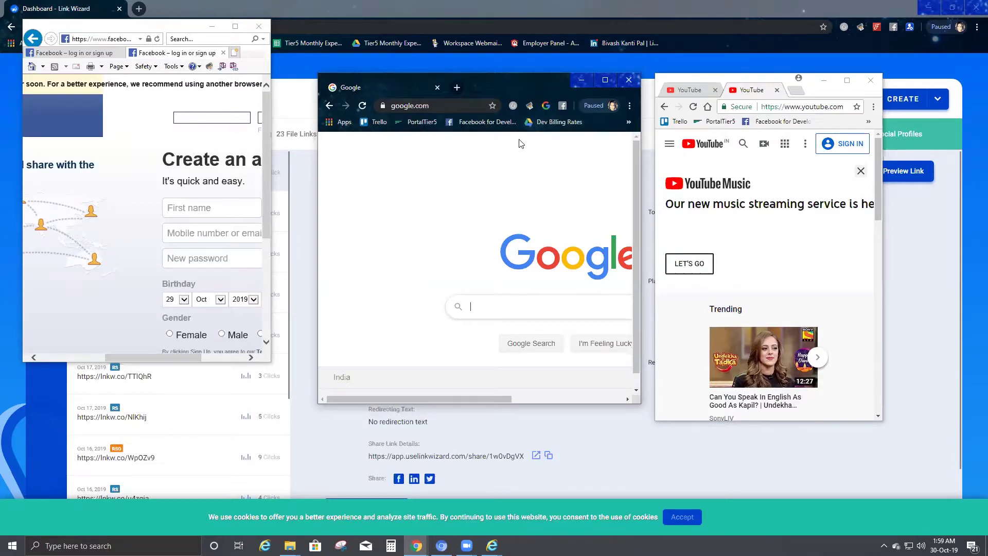
click(457, 87)
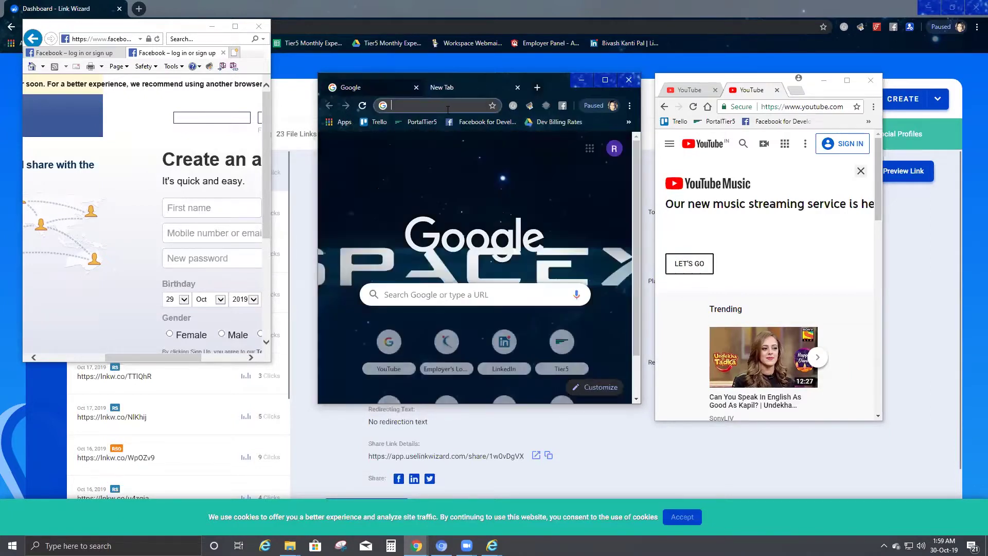
key(ctrl+v)
key(Return)
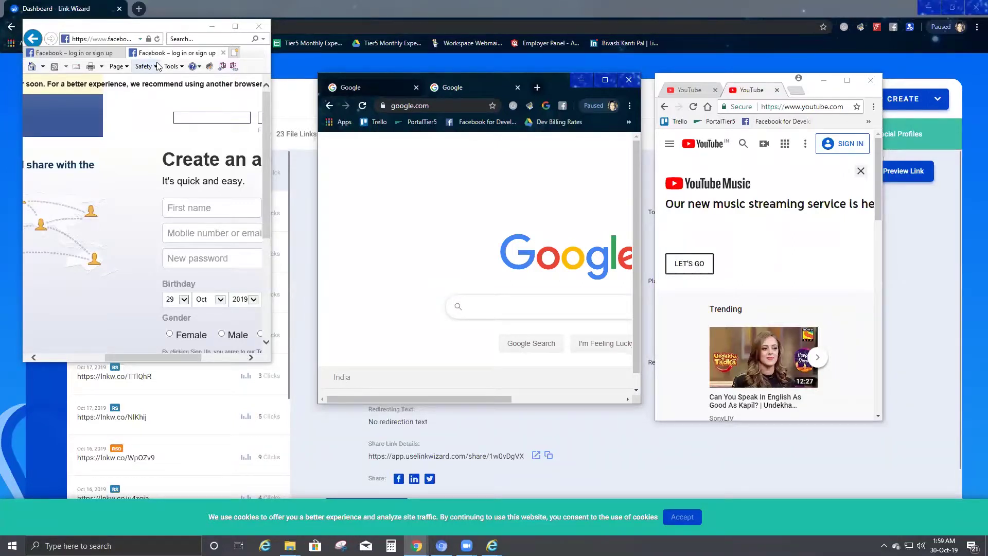
click(234, 53)
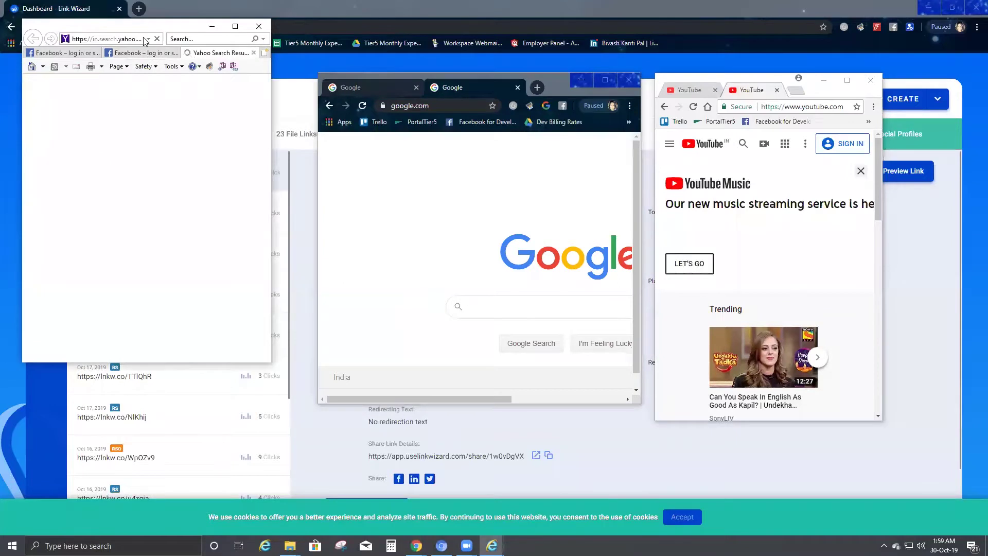
Close the Chromium, Chrome and Internet Explorer test windows with all their tabs, leaving the dashboard open
click(870, 79)
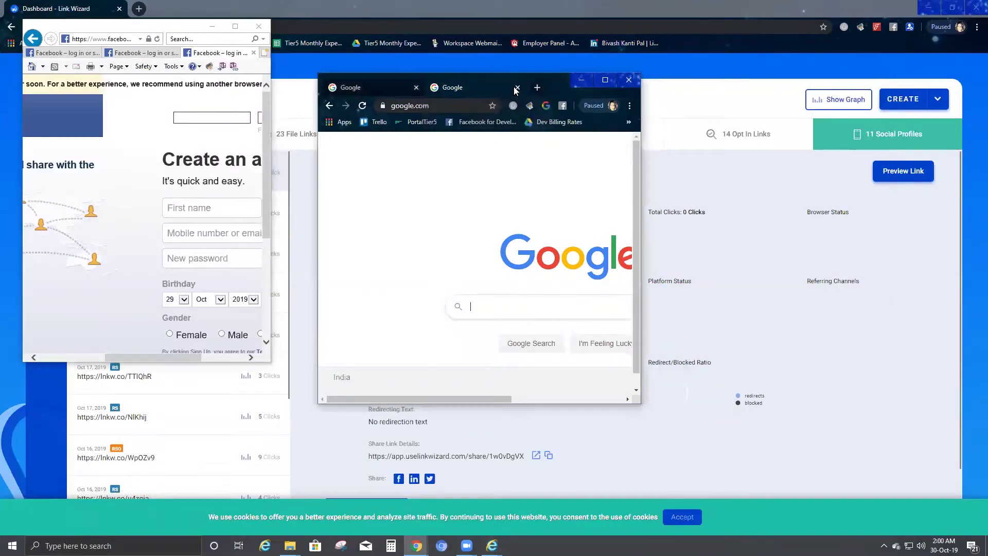
click(517, 88)
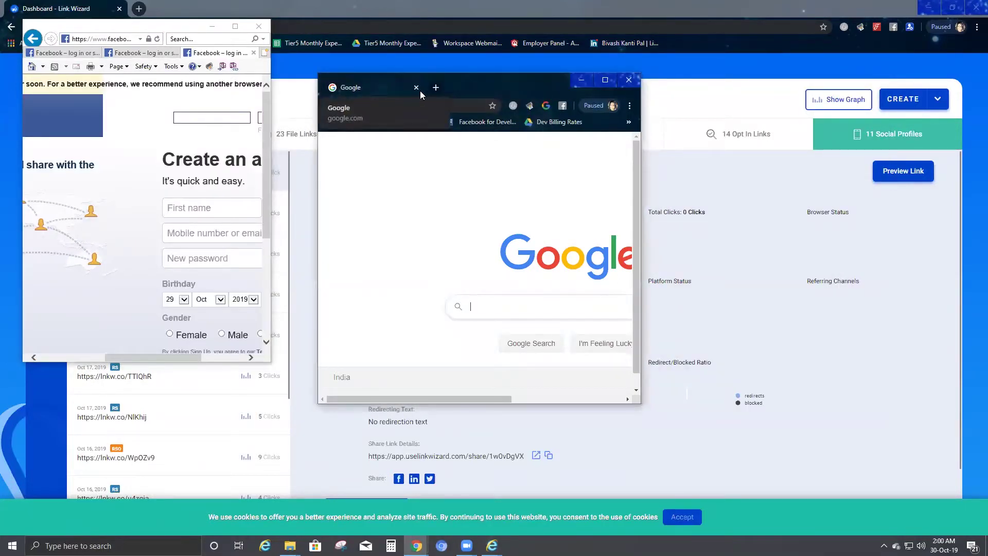
click(416, 88)
click(259, 27)
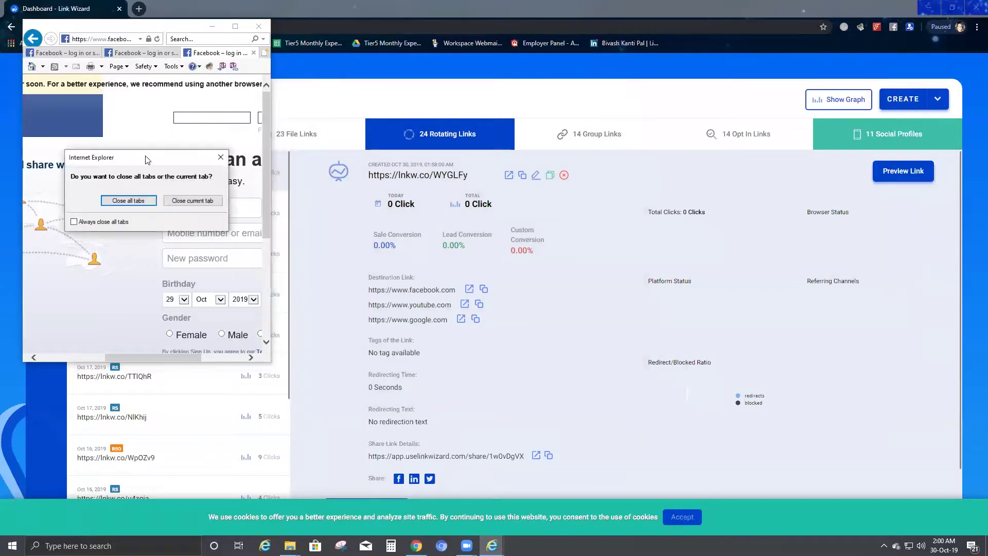
click(130, 202)
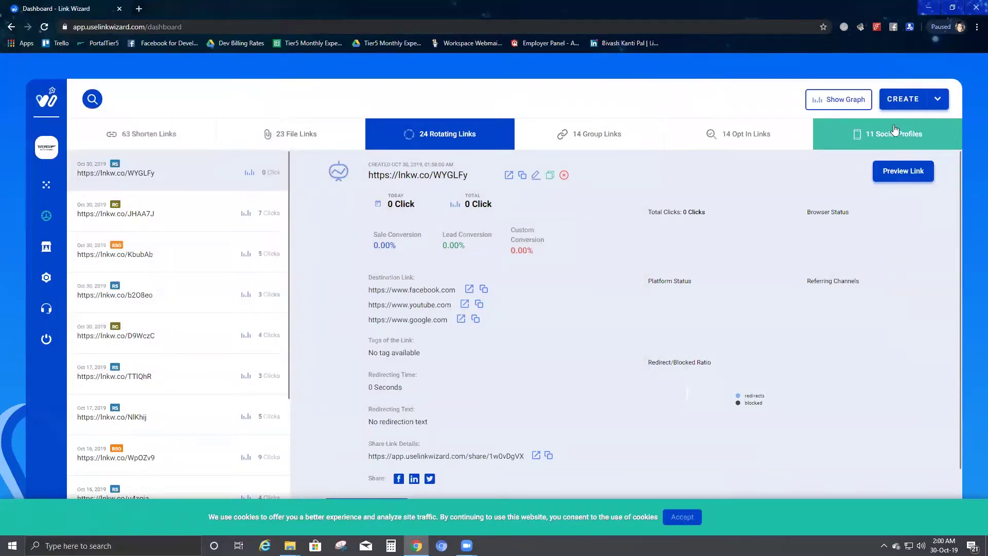
Start creating another rotating link and set its type to Rotating Sticky Overflow
click(937, 99)
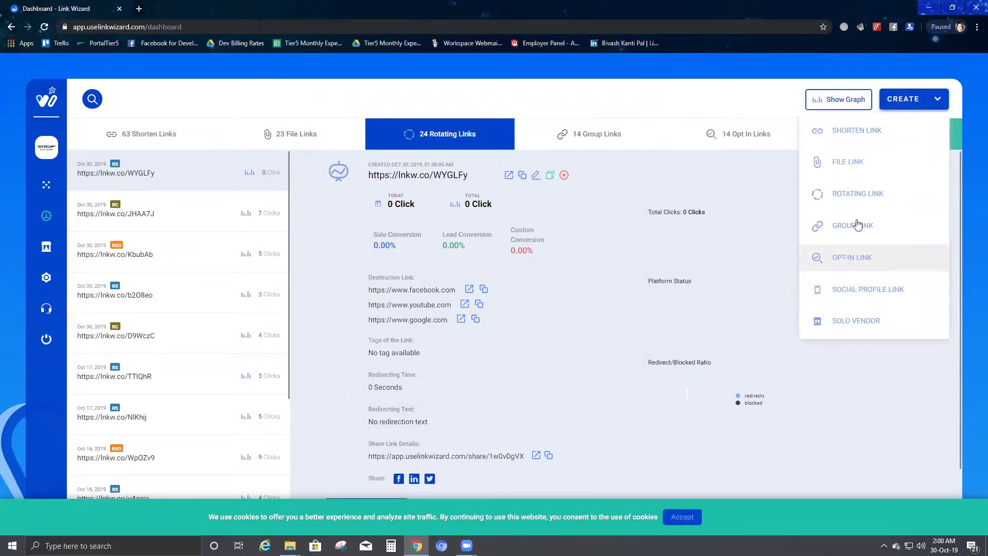
click(854, 195)
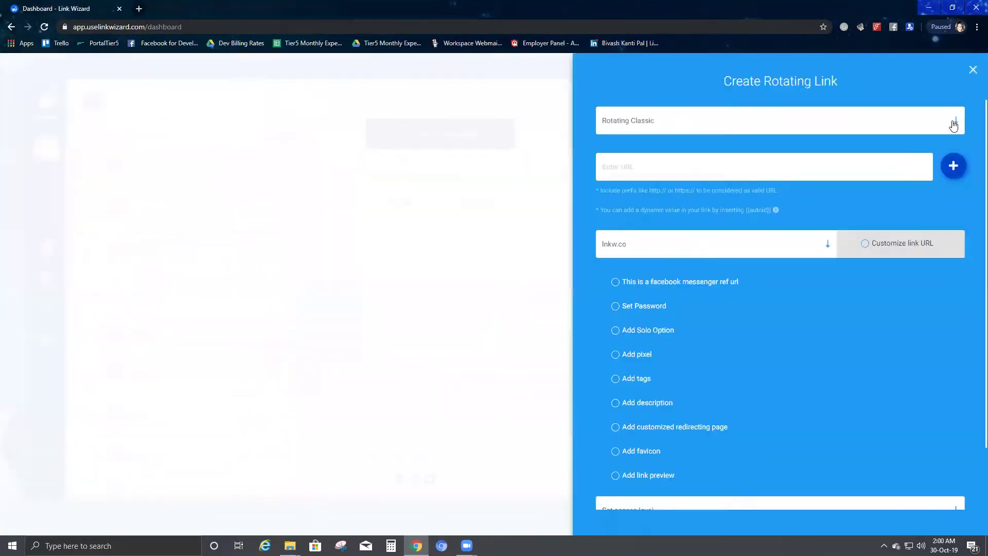
click(954, 123)
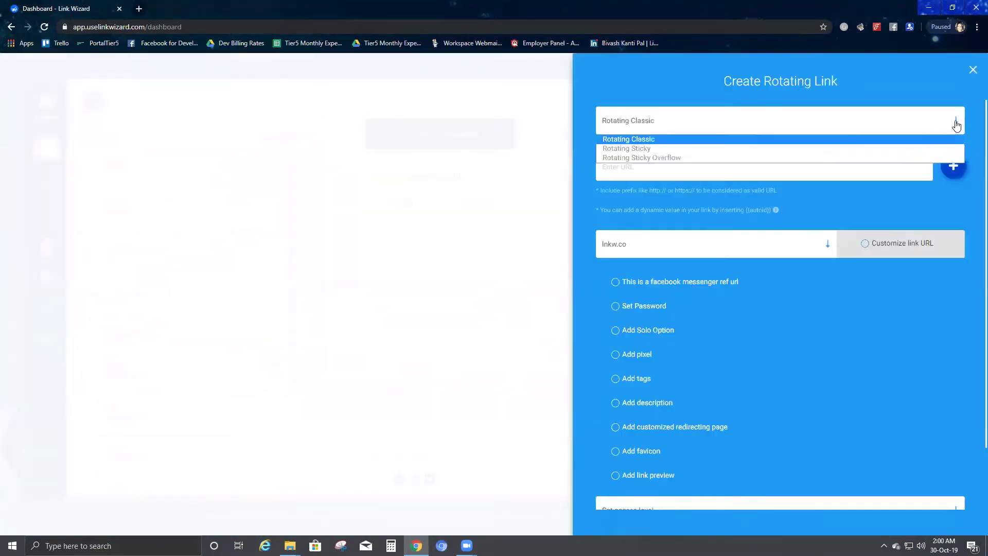
click(789, 160)
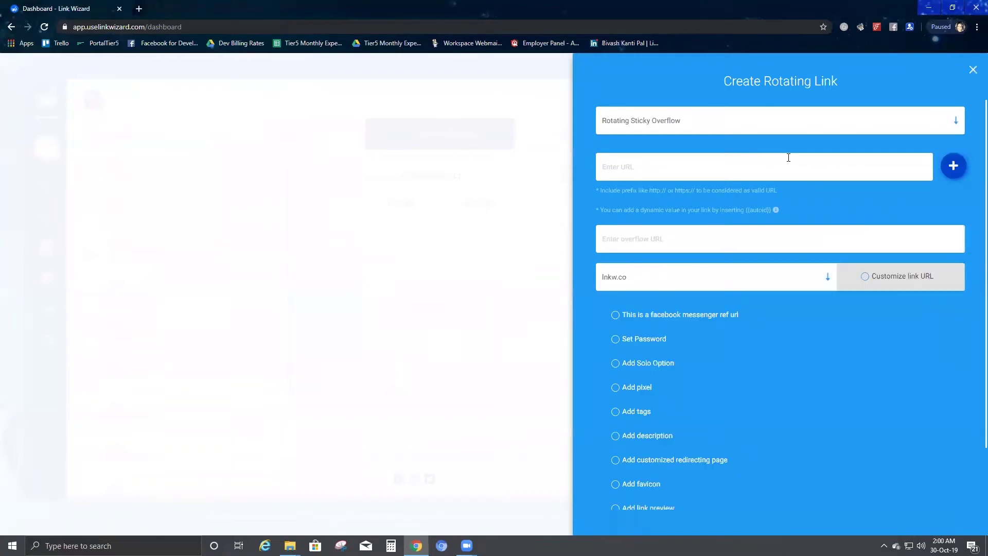
Add two extra destination URL fields to the Rotating Sticky Overflow link and activate the first destination field
click(952, 166)
click(952, 166)
click(700, 170)
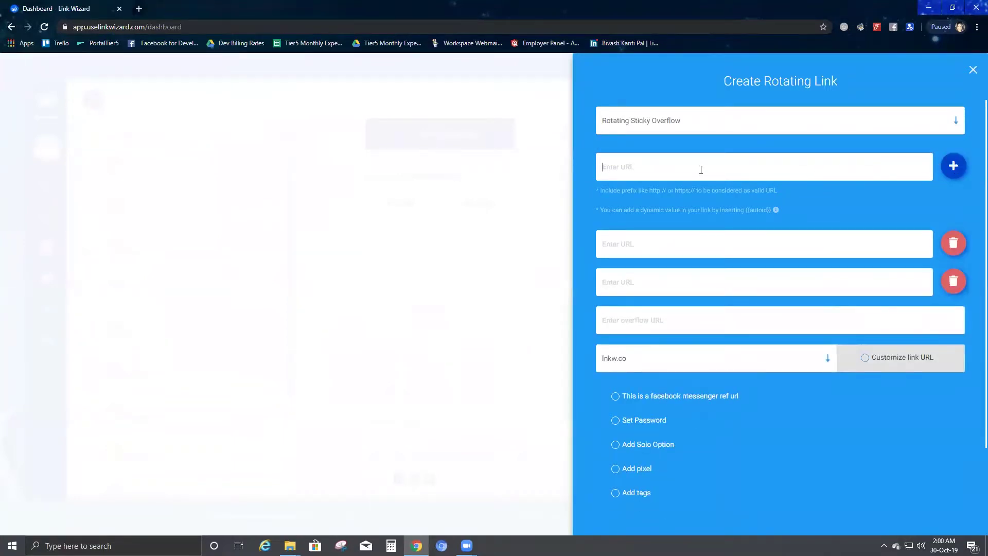
text(https://)
text(www.faceb)
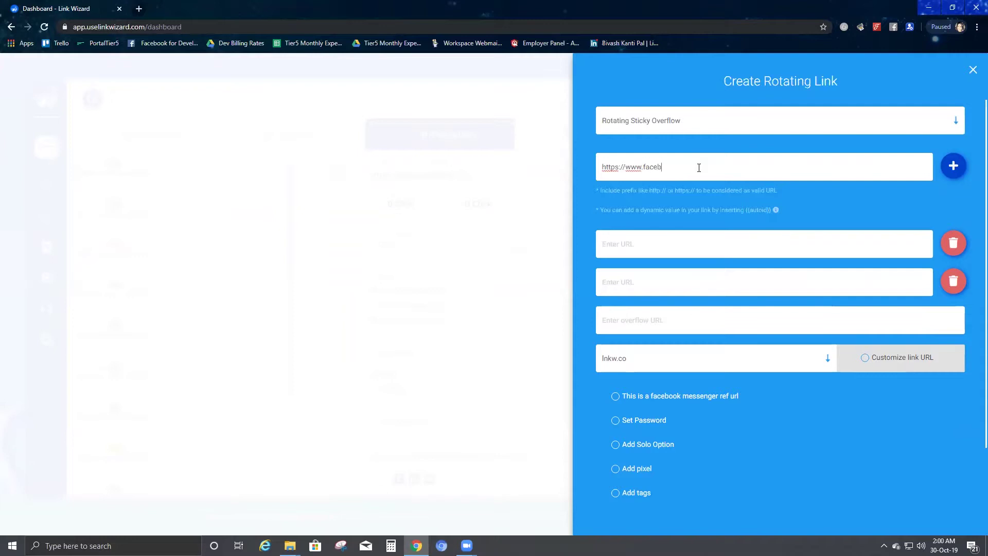
text(ook.com)
click(661, 245)
text(https://www.youtube.com)
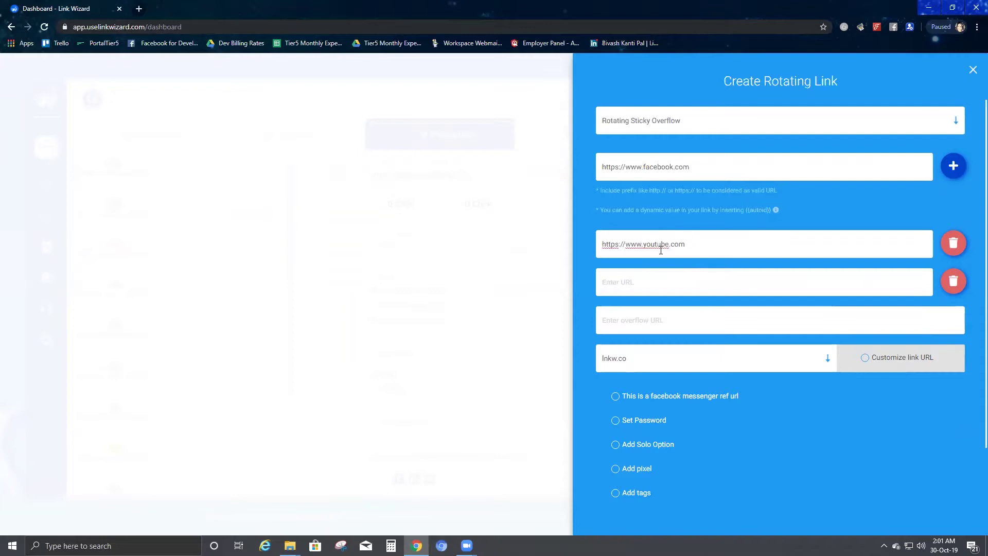
key(Tab)
text(https://www.google.com)
key(Tab)
text(https:)
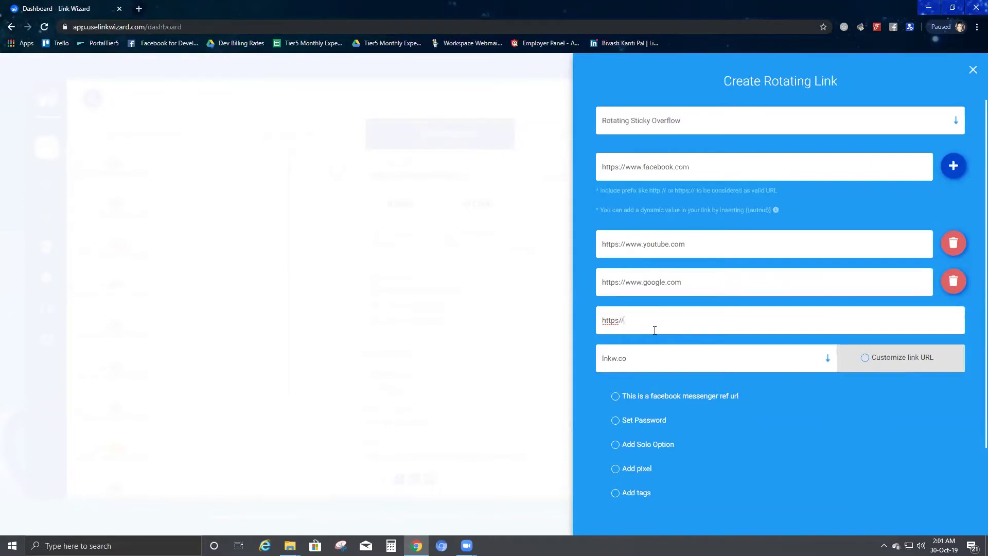
text(://www.linkedin.com)
click(755, 414)
scroll(754, 413, down, 4)
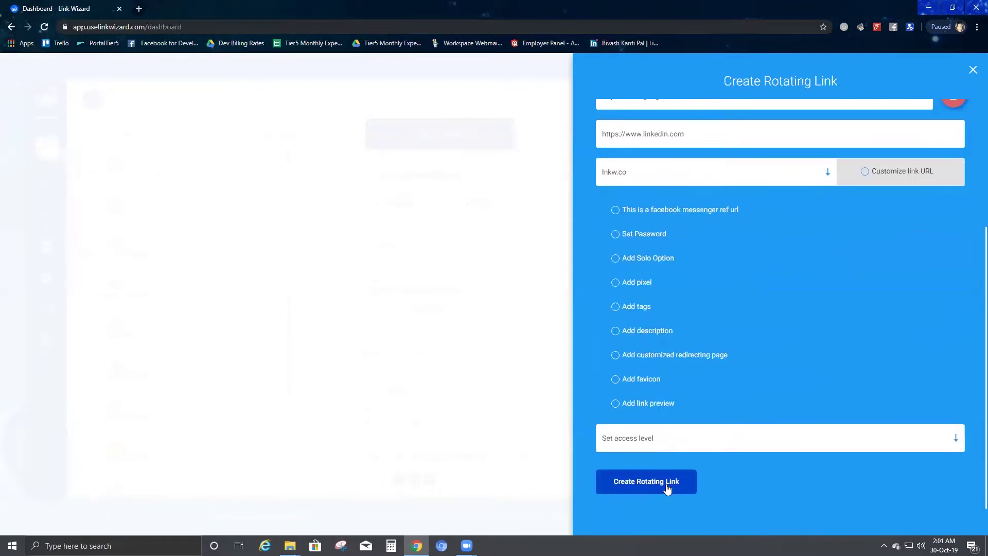
click(668, 490)
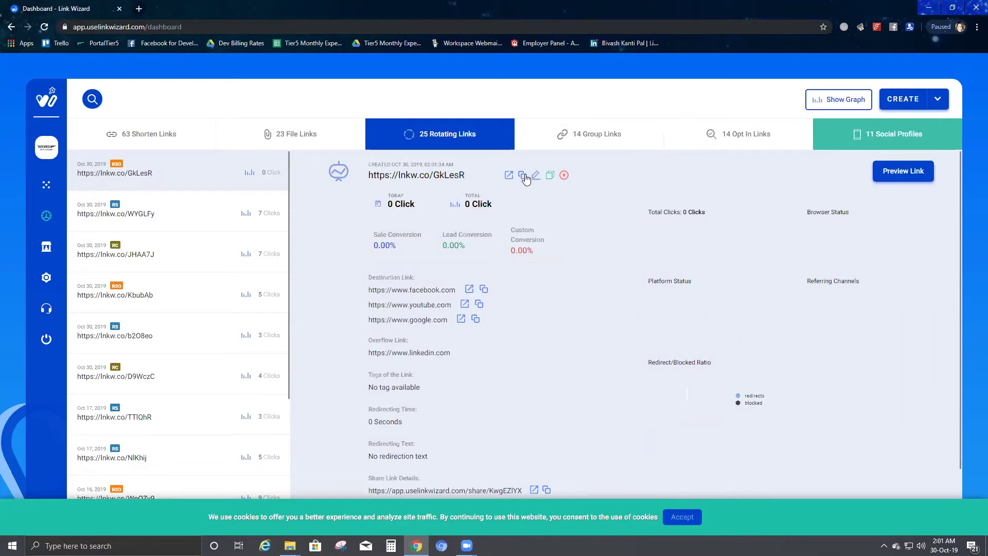
Open an Internet Explorer window, a new reduced Chrome window and a Chromium window, arranged side by side over the dashboard
click(265, 545)
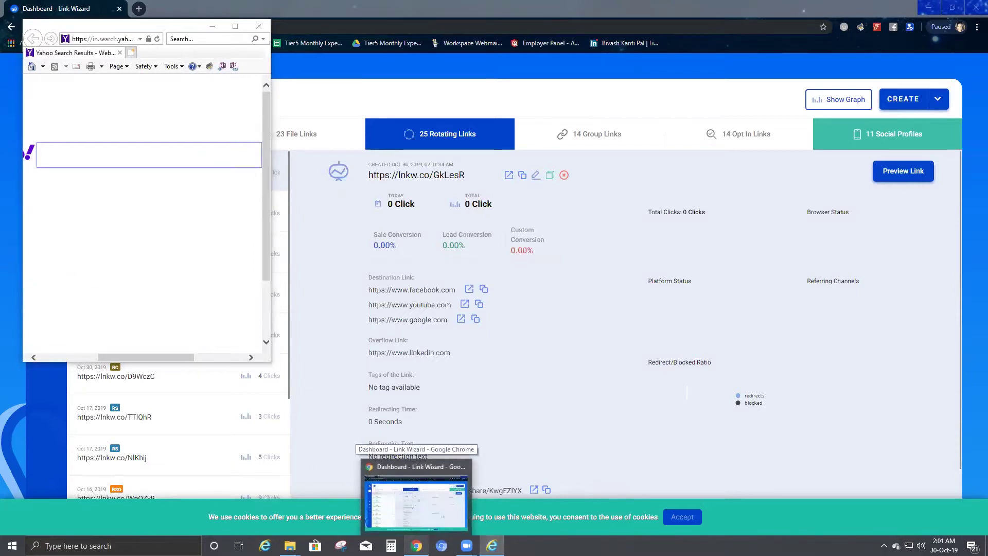
right_click(416, 545)
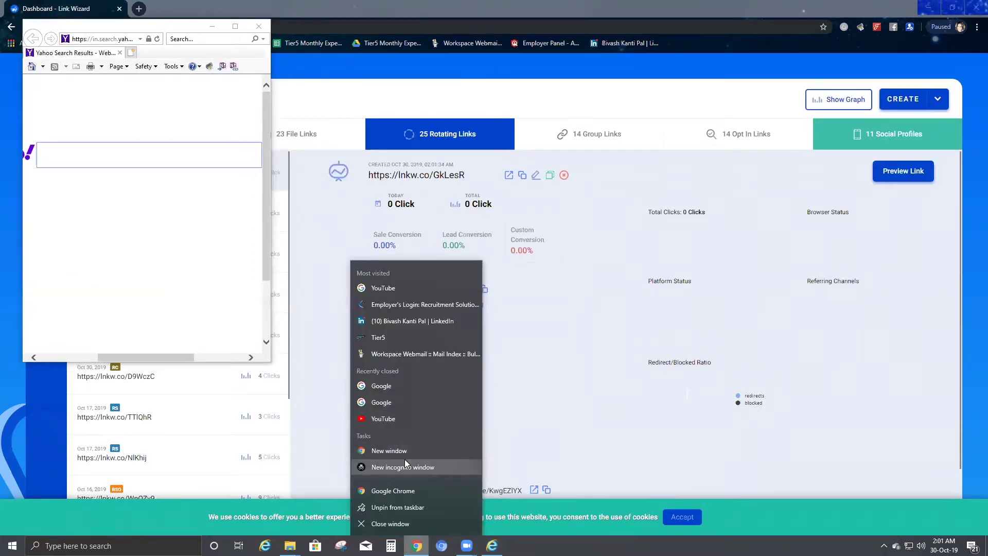
click(389, 450)
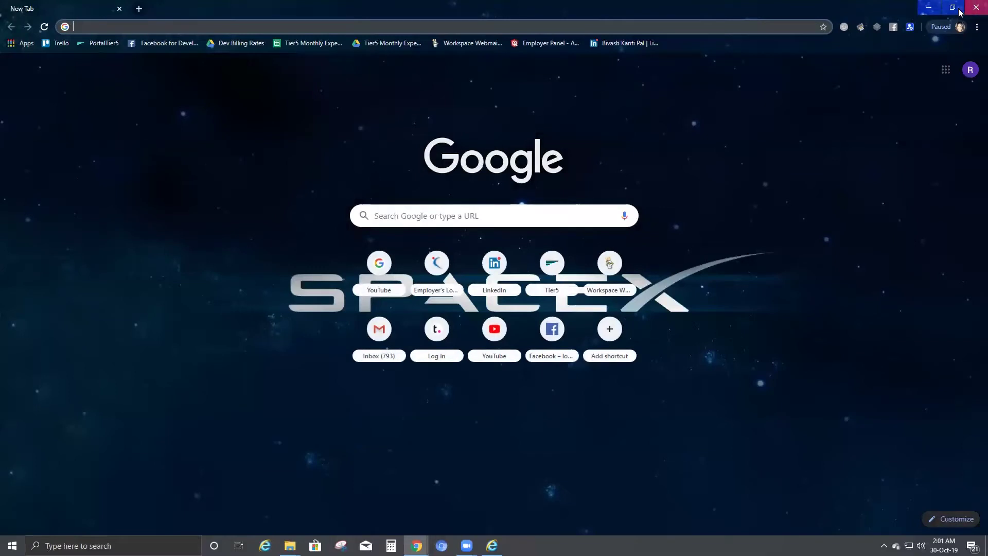
click(952, 7)
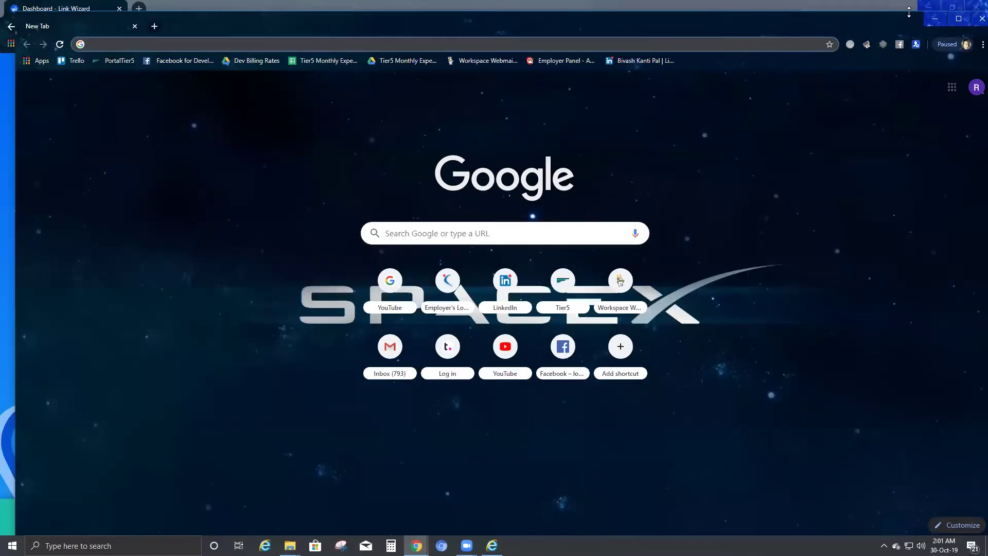
drag(908, 13, 250, 217)
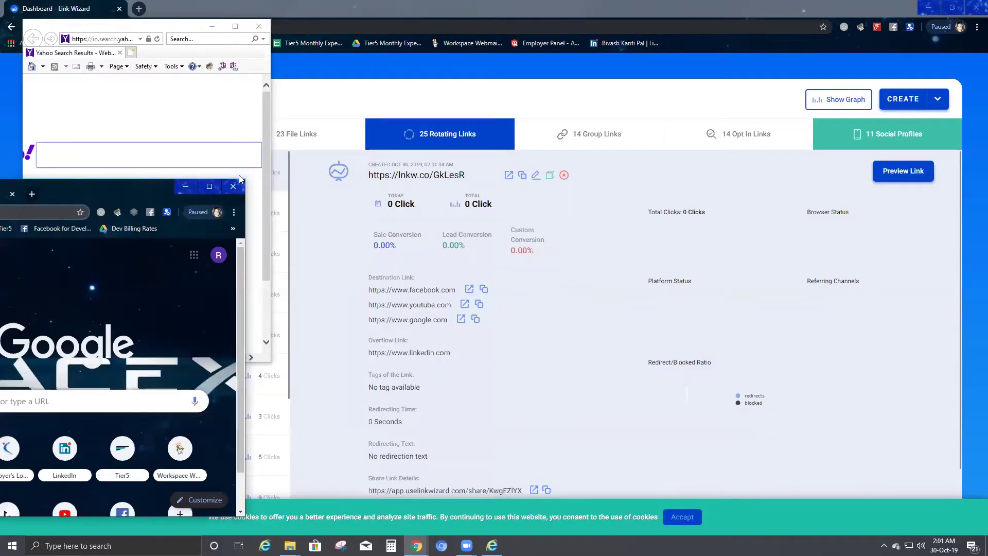
drag(241, 181, 706, 73)
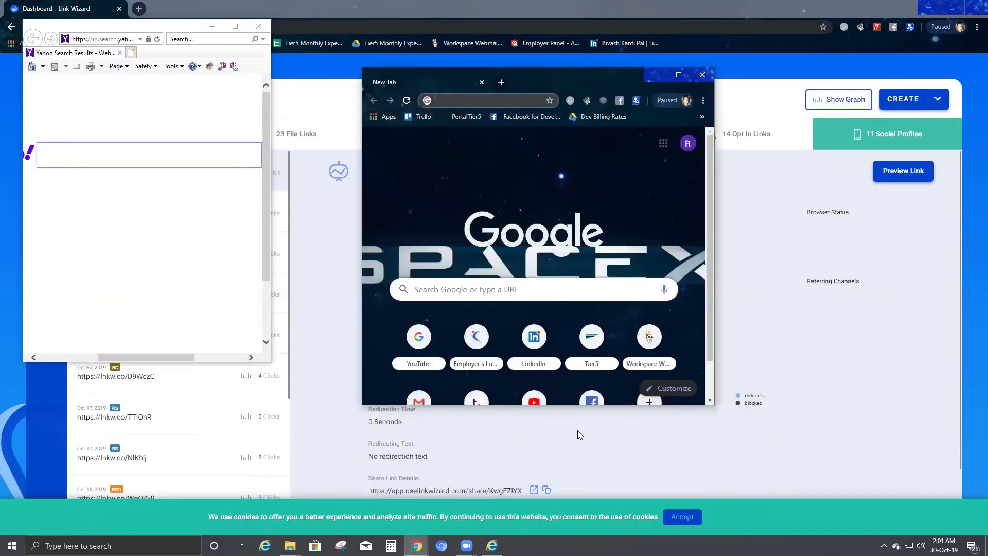
click(441, 545)
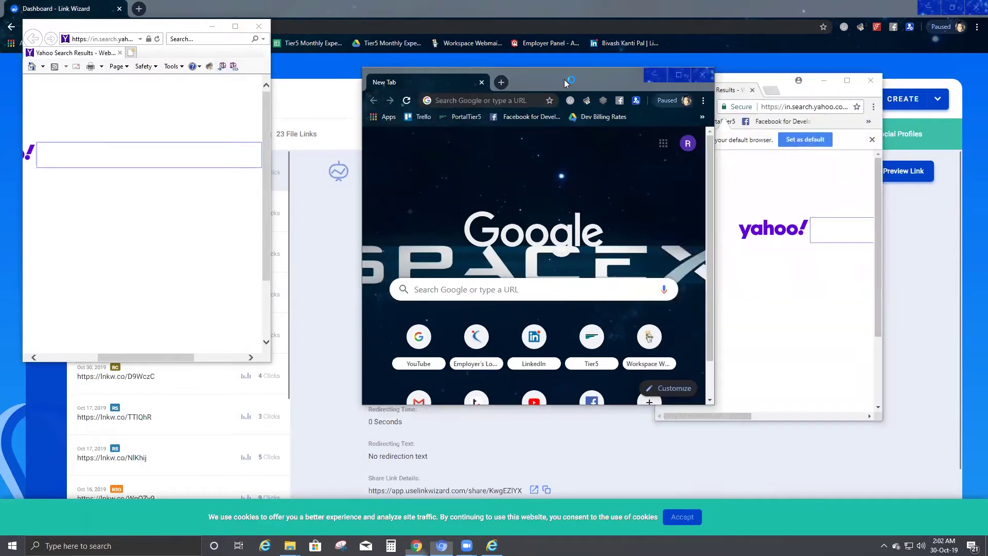
click(104, 39)
text(https://lnkw.co/GkLesl)
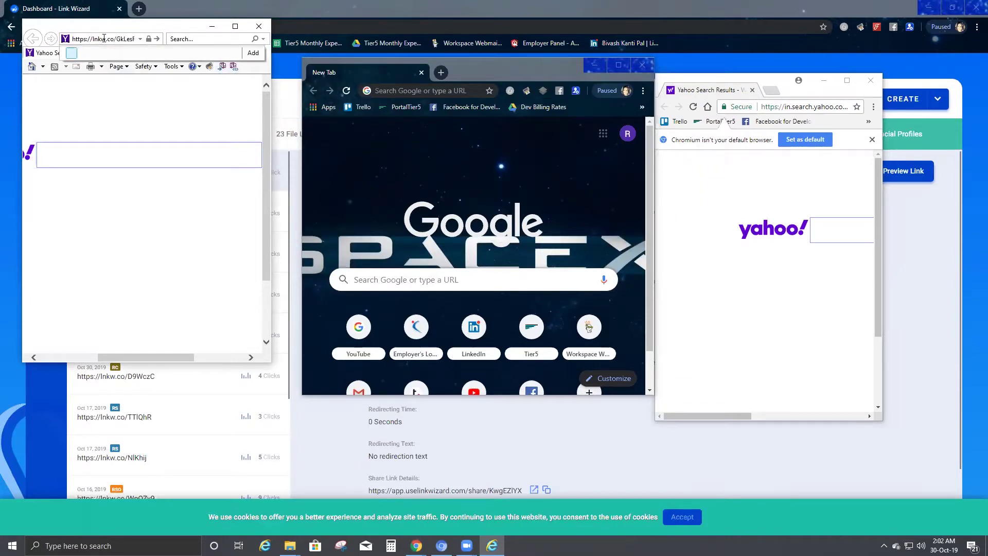
key(Return)
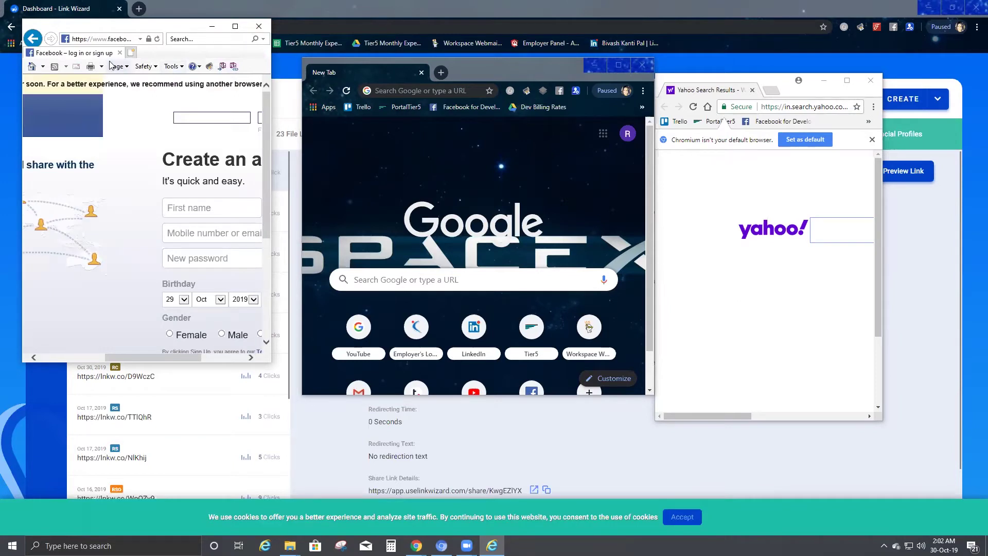
click(425, 87)
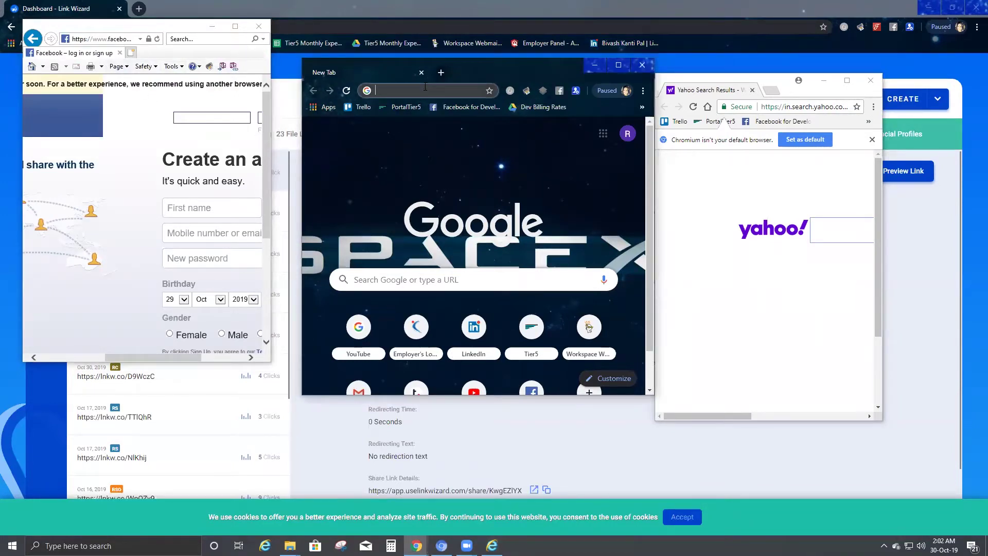
text(https://lnkw.co/GkLesR)
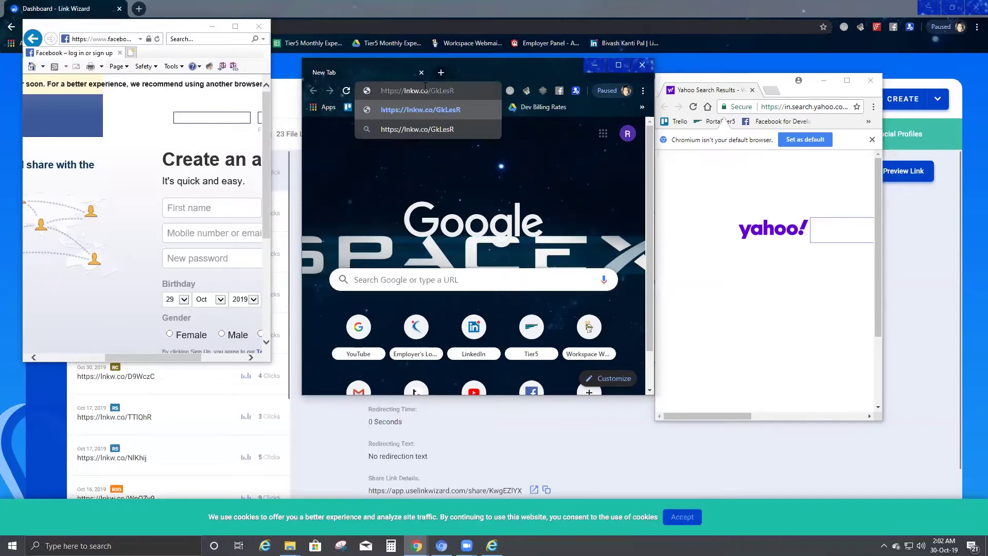
key(Return)
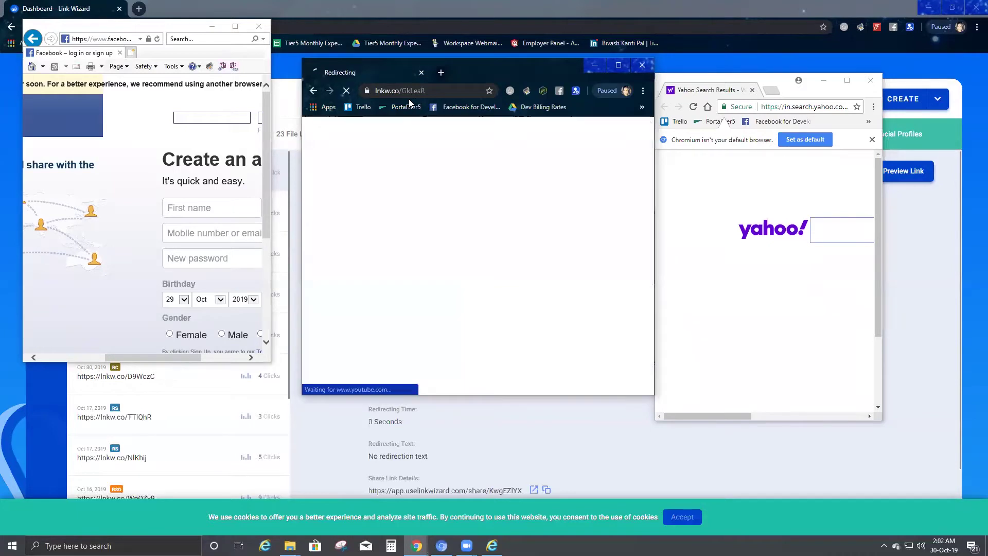
click(806, 107)
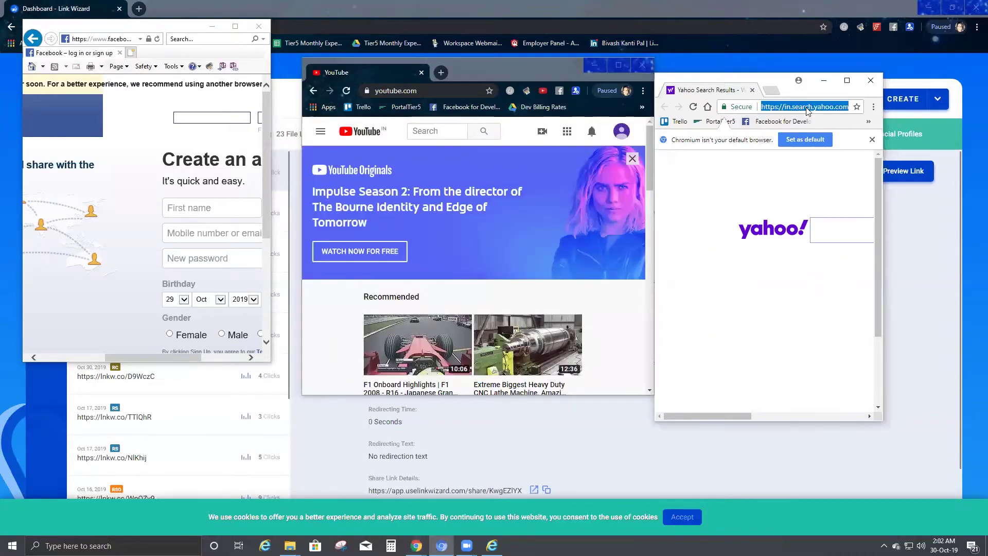
text(https://lnkw.co/GkLesR)
key(Return)
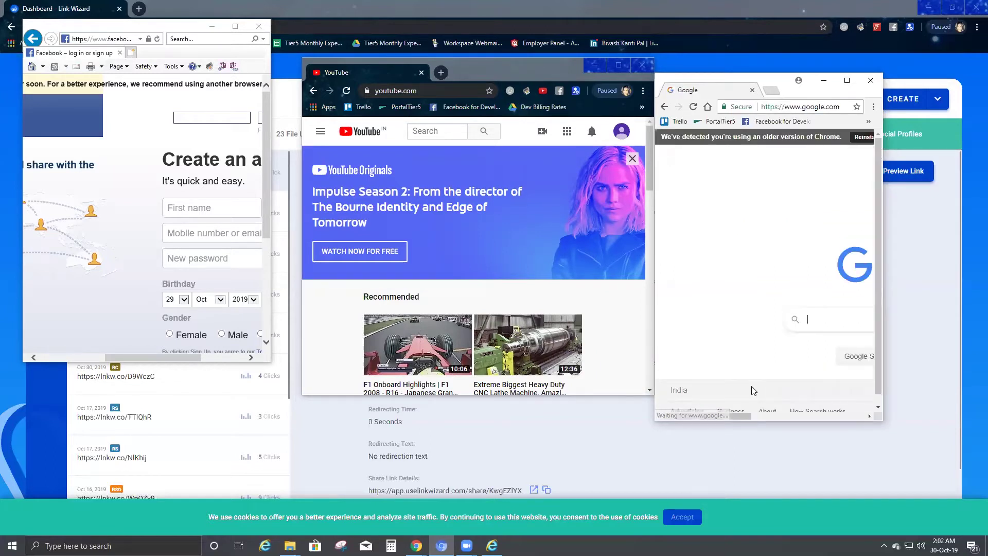
click(131, 52)
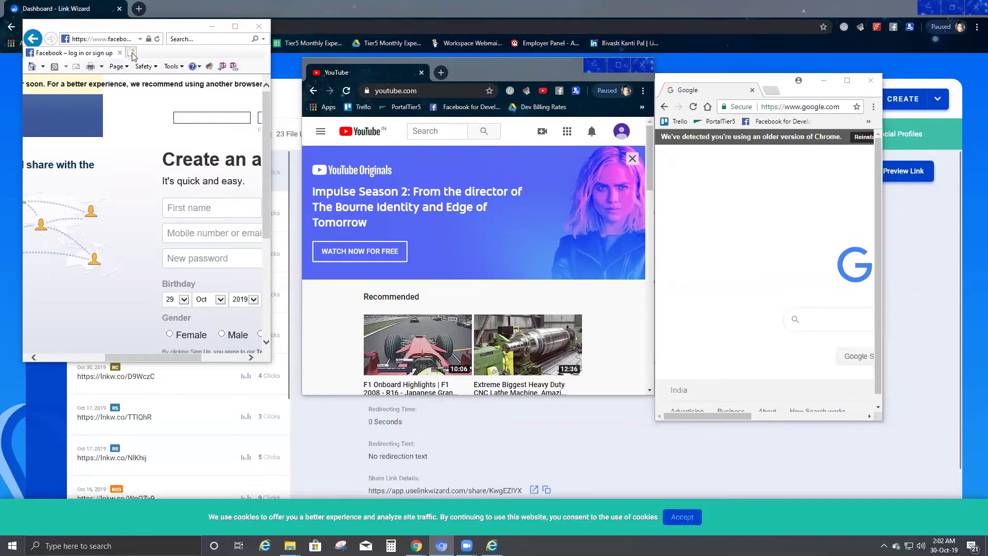
click(124, 39)
text(https://lnkw.co/GkEesF)
key(Return)
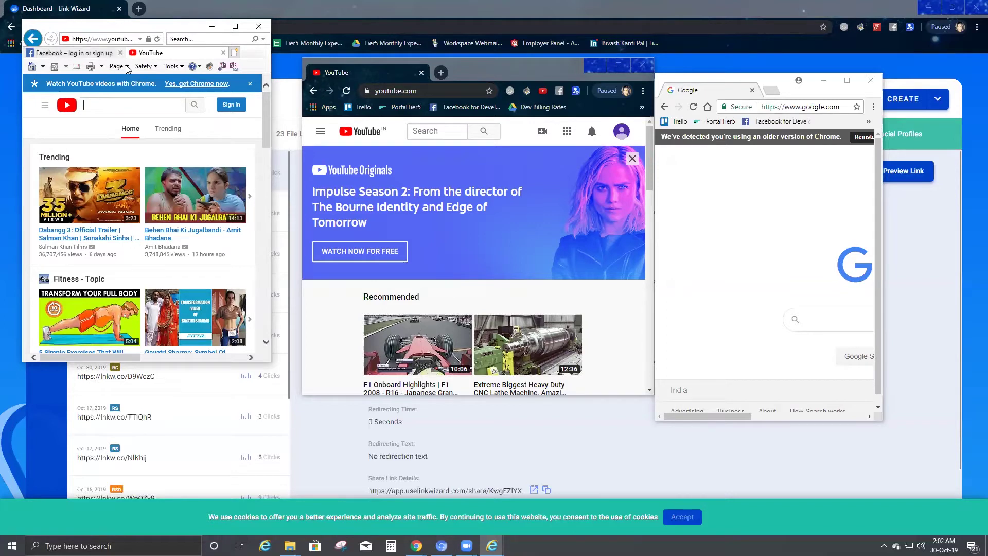
click(126, 106)
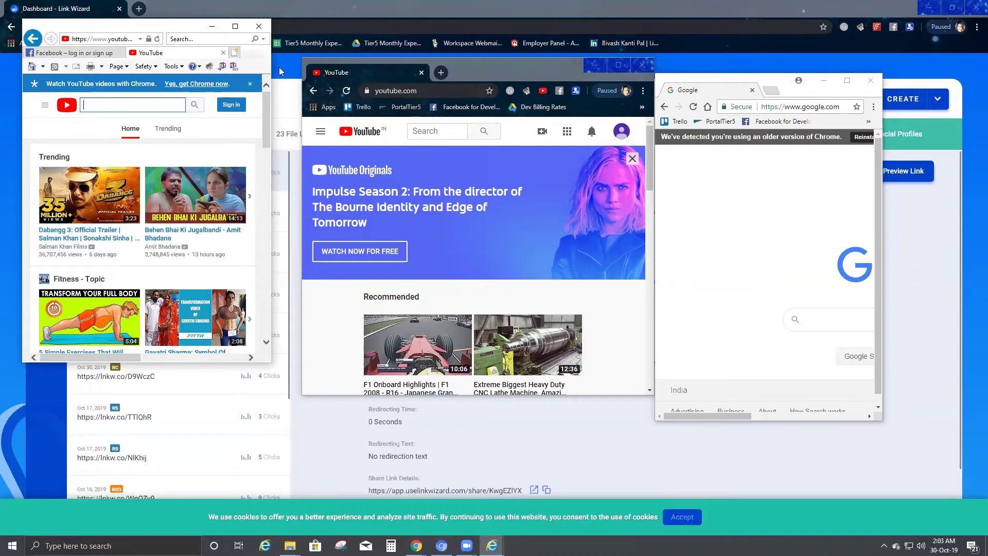
click(235, 53)
click(98, 40)
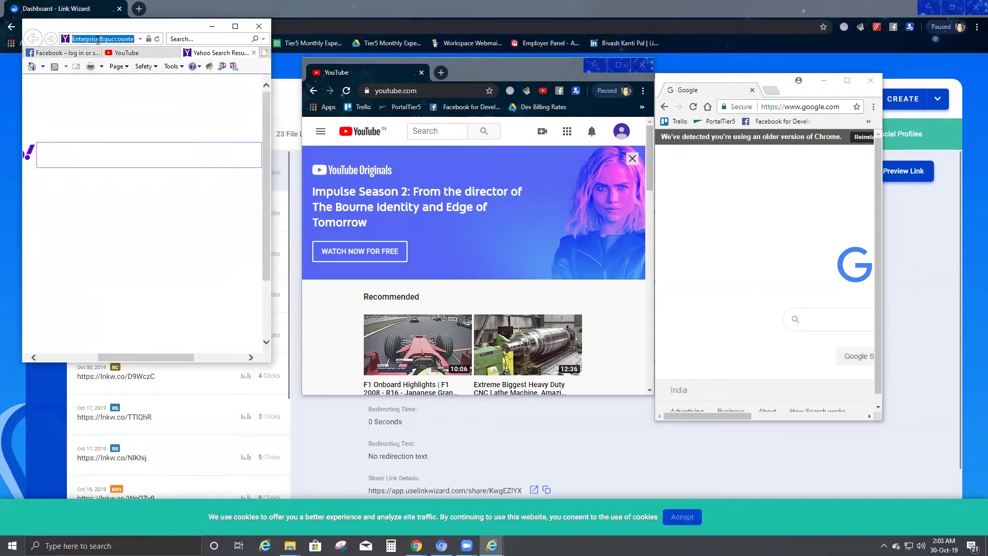
text(https://lnkw.co/GkLesF)
key(Return)
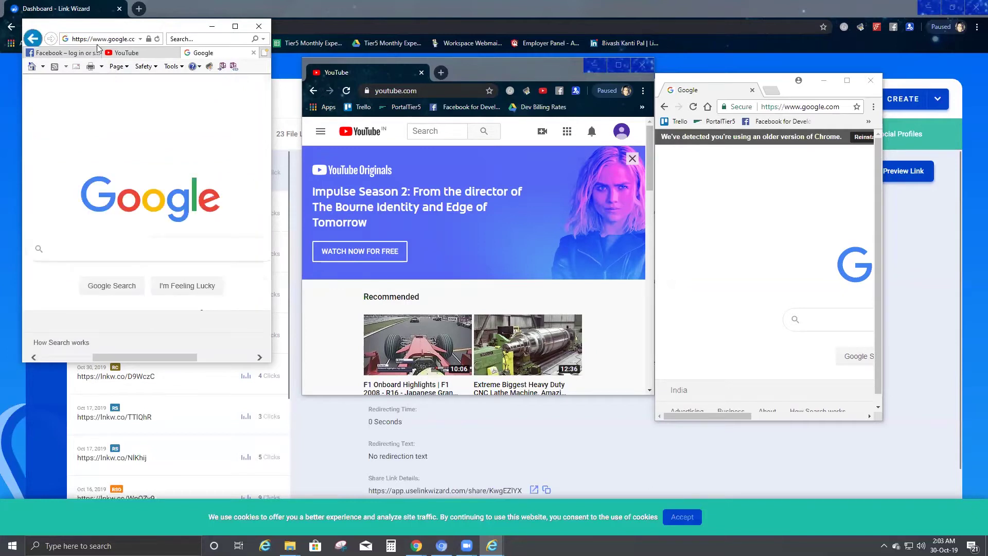
click(264, 52)
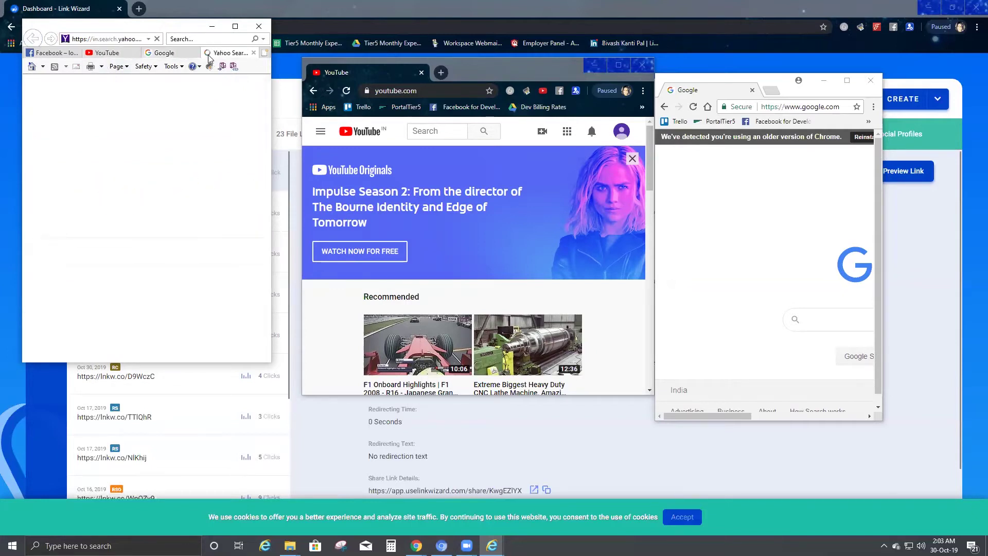
click(119, 40)
text(https://lnkw.co/GkLesF)
key(Return)
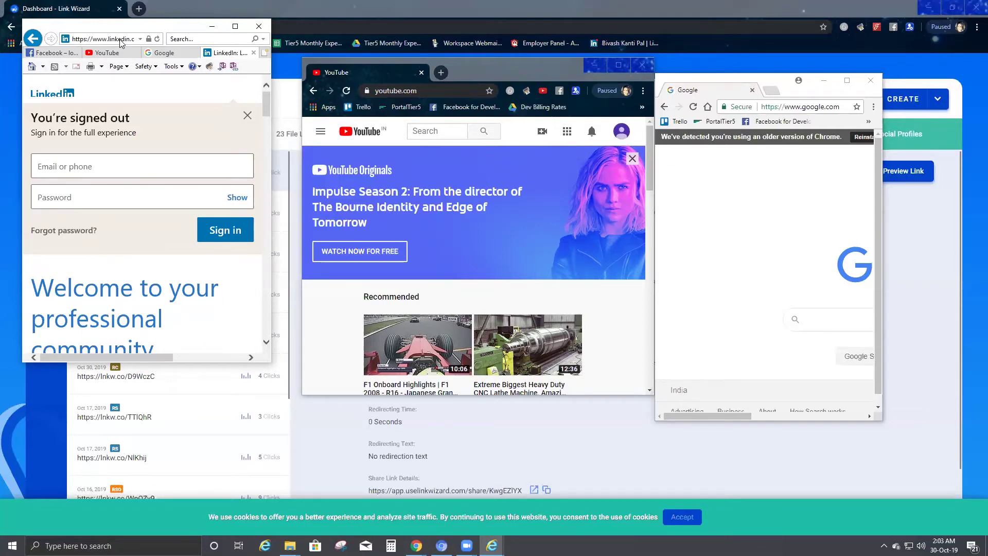
click(265, 53)
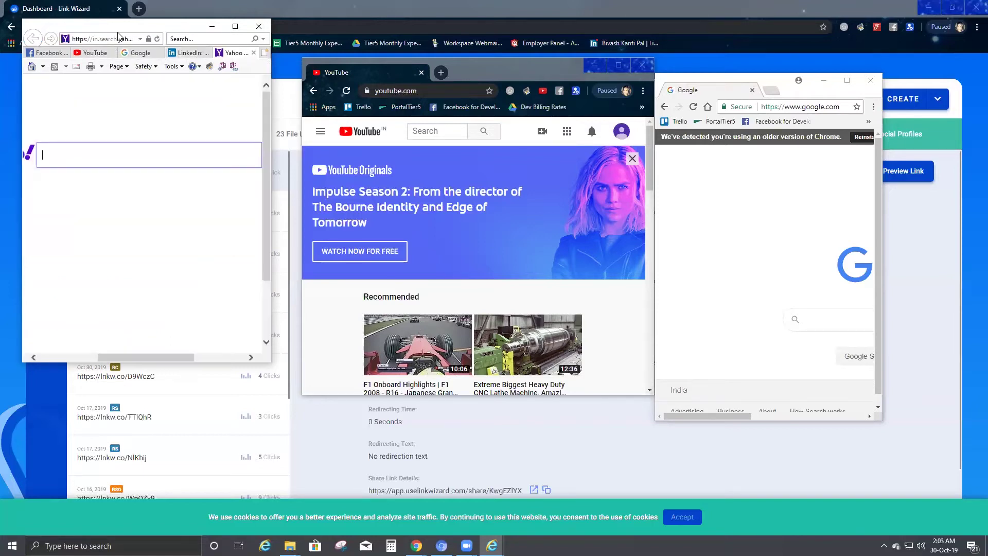
text(https://lnkw.co/GkLesR)
key(Return)
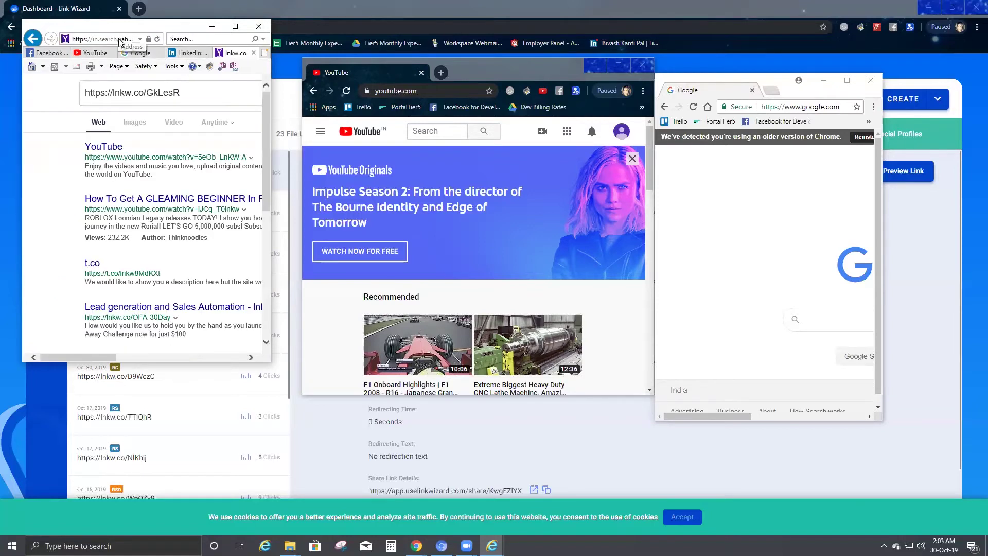
click(118, 40)
text(https://lnkw.co/GkLesR)
key(Return)
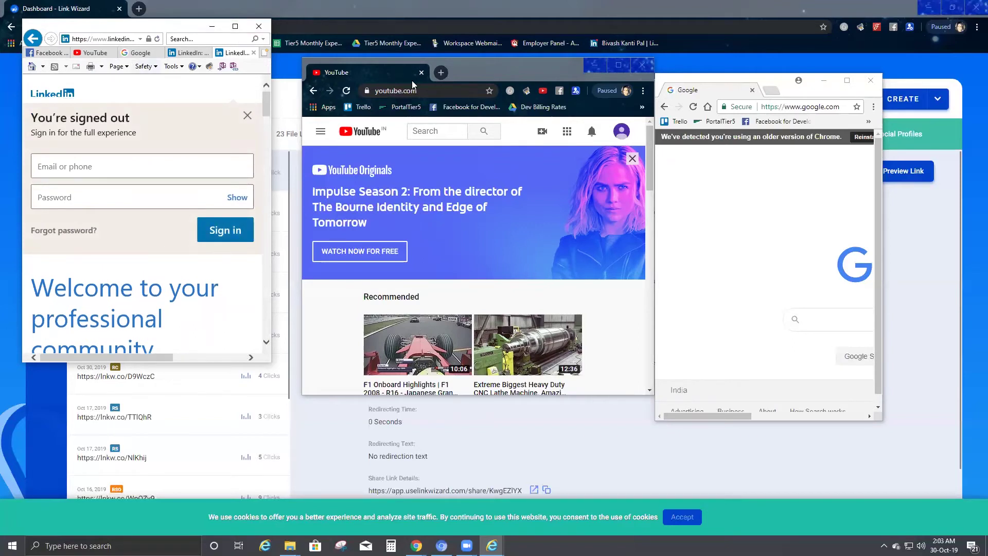
click(441, 73)
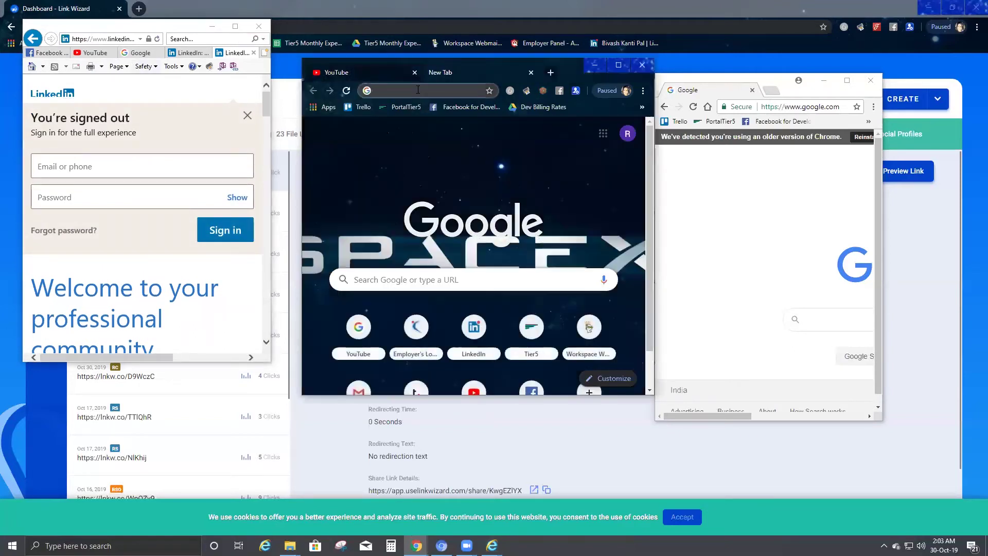
text(https://lnkw.co/GkLesR)
key(Return)
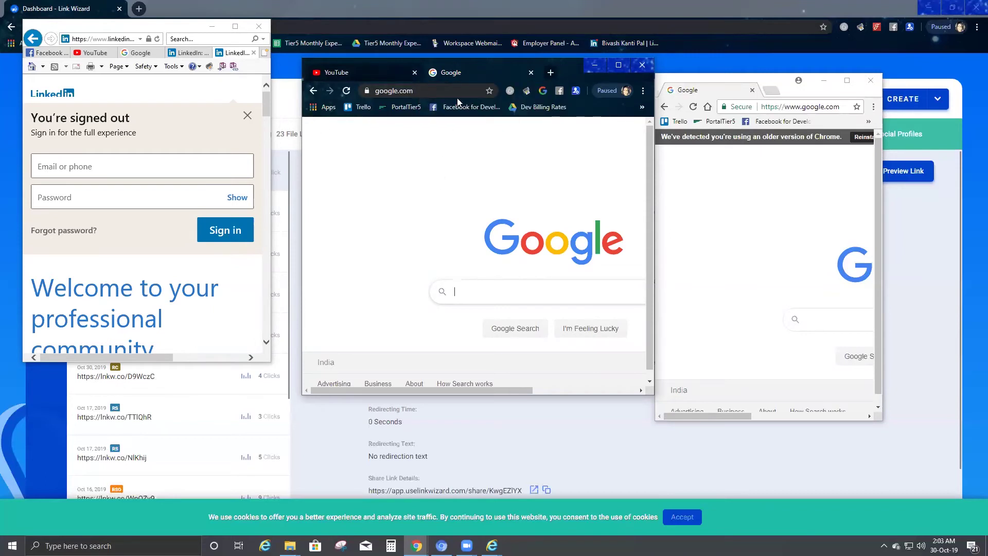
click(549, 73)
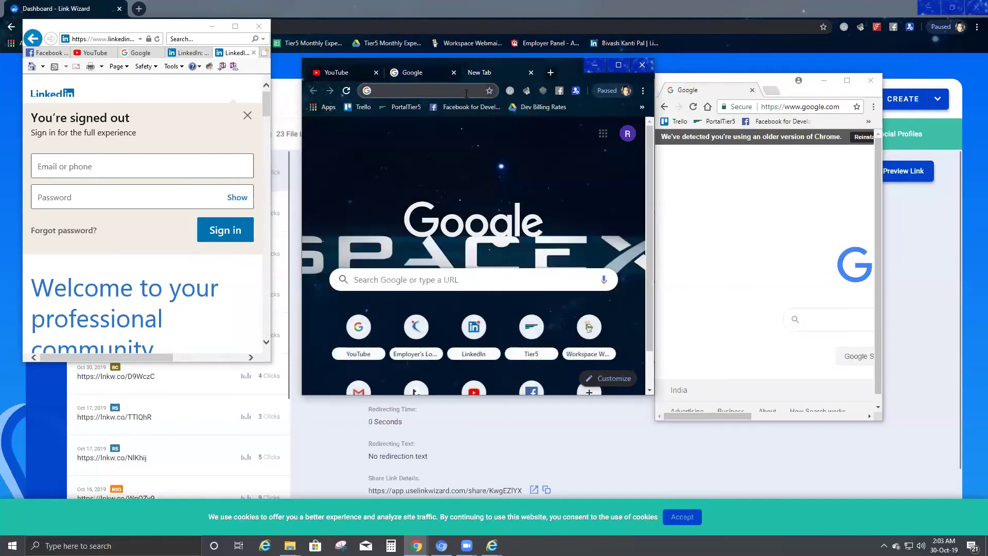
text(https://lnkw.co/GkLesR)
key(Return)
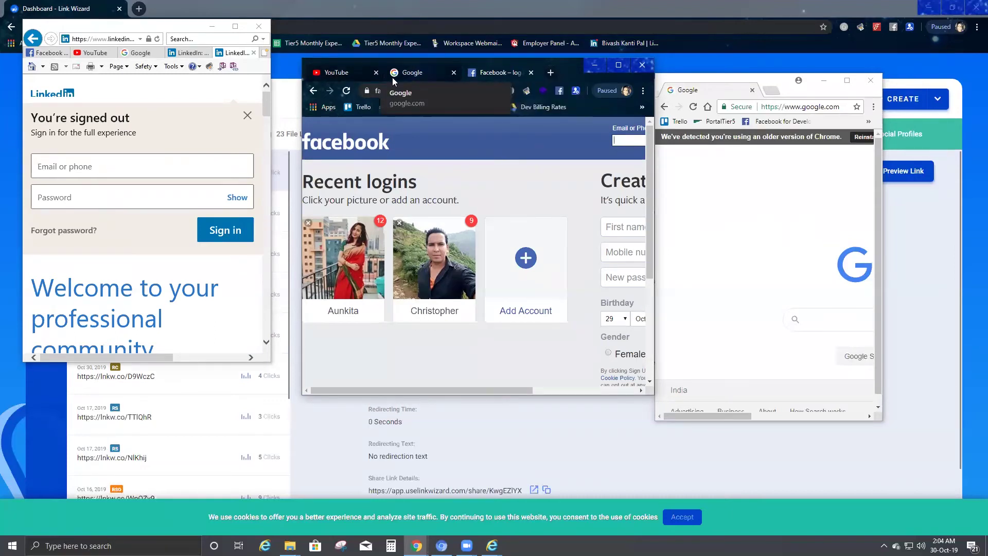
Load lnkw.co/GkLesR in a fourth tab of the Chrome test window
click(550, 72)
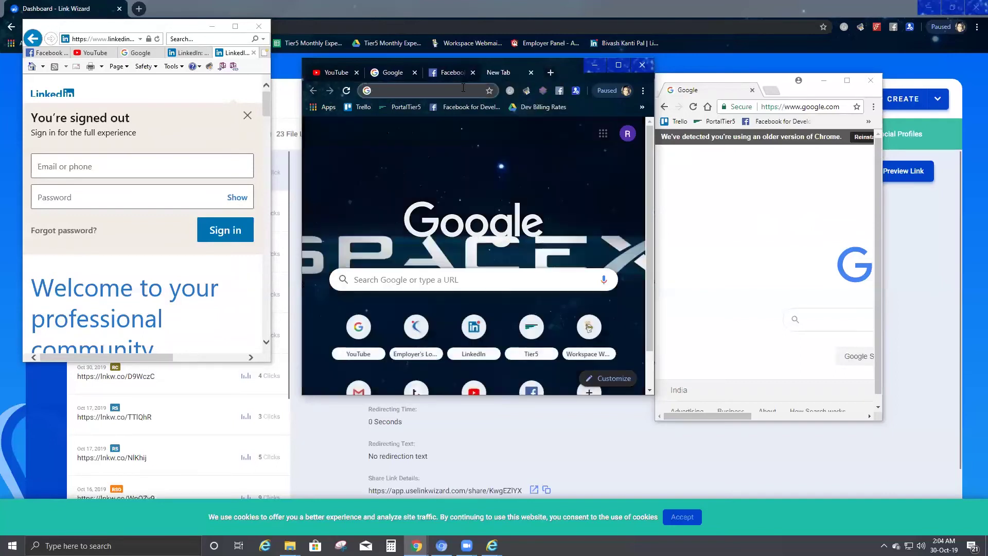
text(lnkw.co/GkLesR)
key(Return)
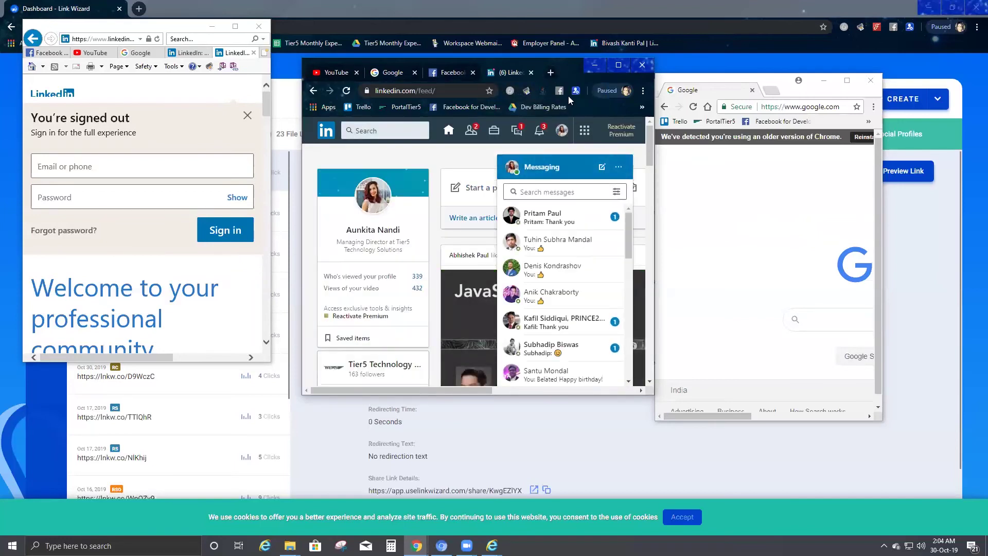
Load lnkw.co/GkLesR in a fifth tab of the Chrome test window
click(551, 72)
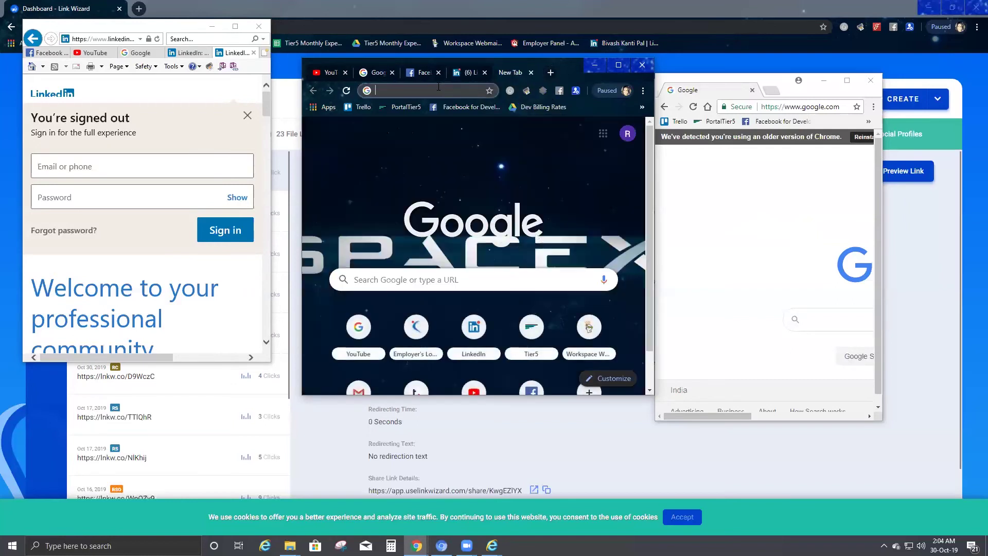
text(lnkw.co/GkLesR)
key(Return)
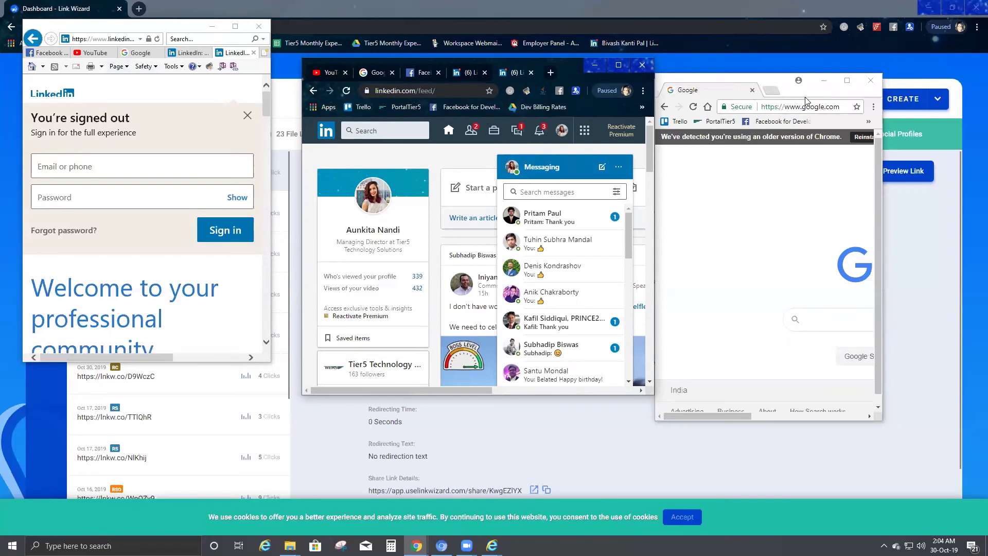
Return to the Link Wizard dashboard, open a new rotating link form and review the available rotation types without changing the selection
click(912, 71)
click(936, 103)
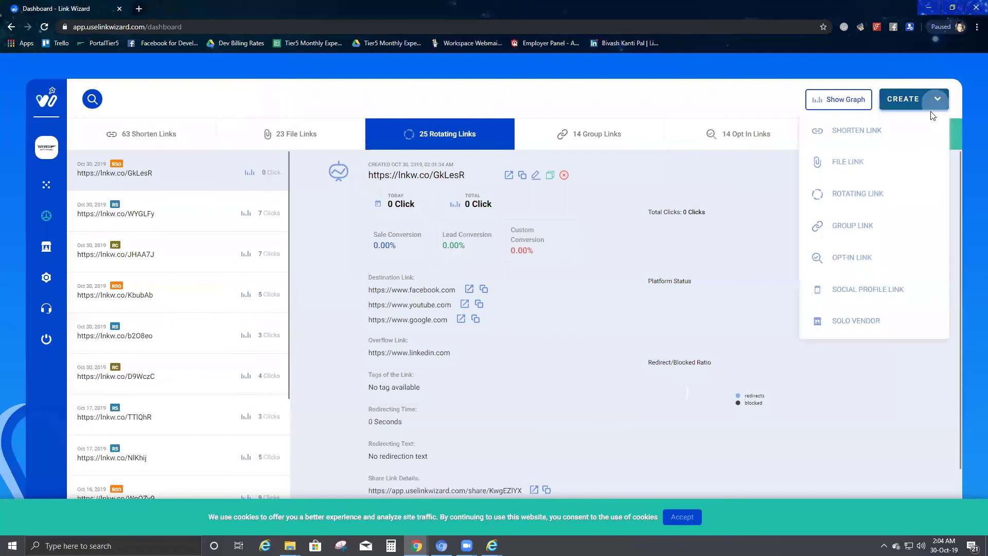
click(870, 194)
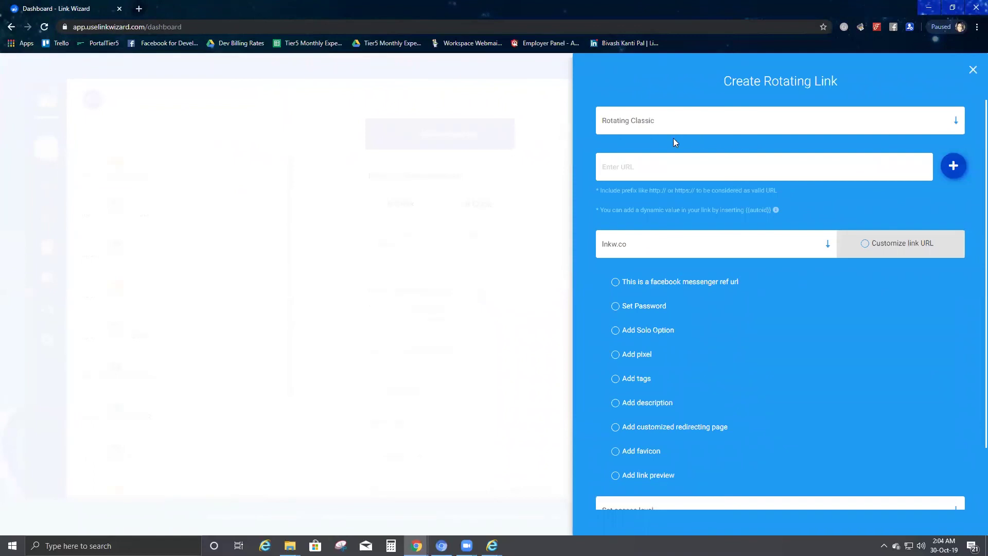
click(957, 124)
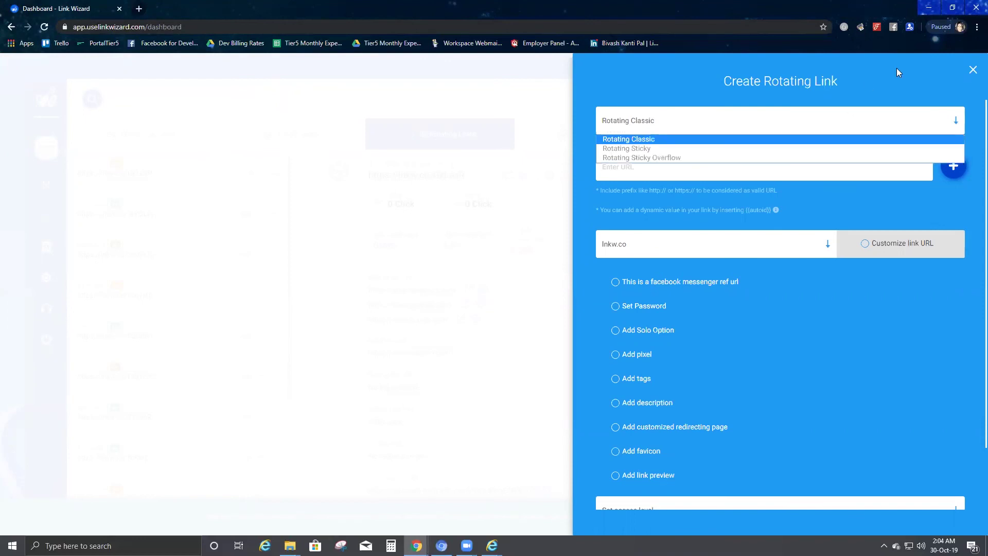
click(909, 88)
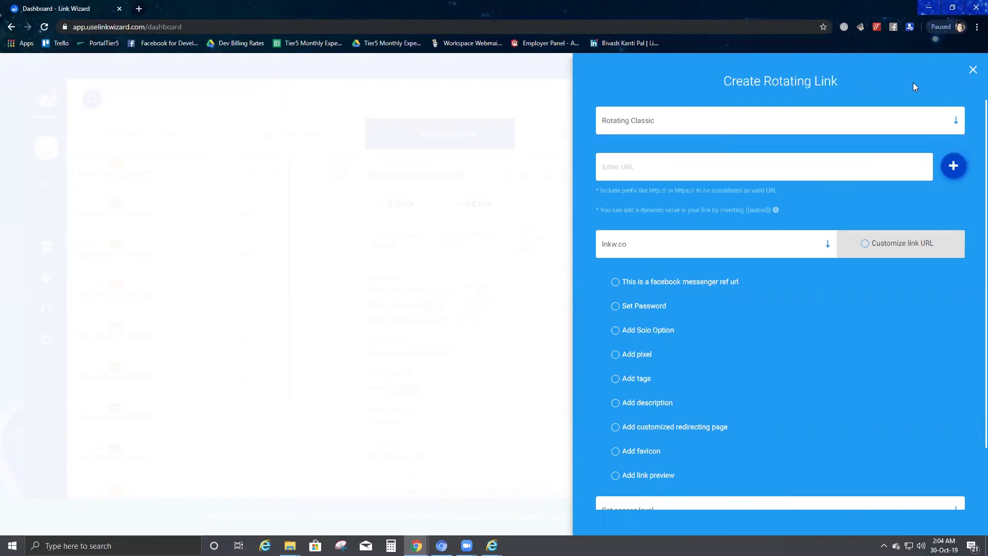